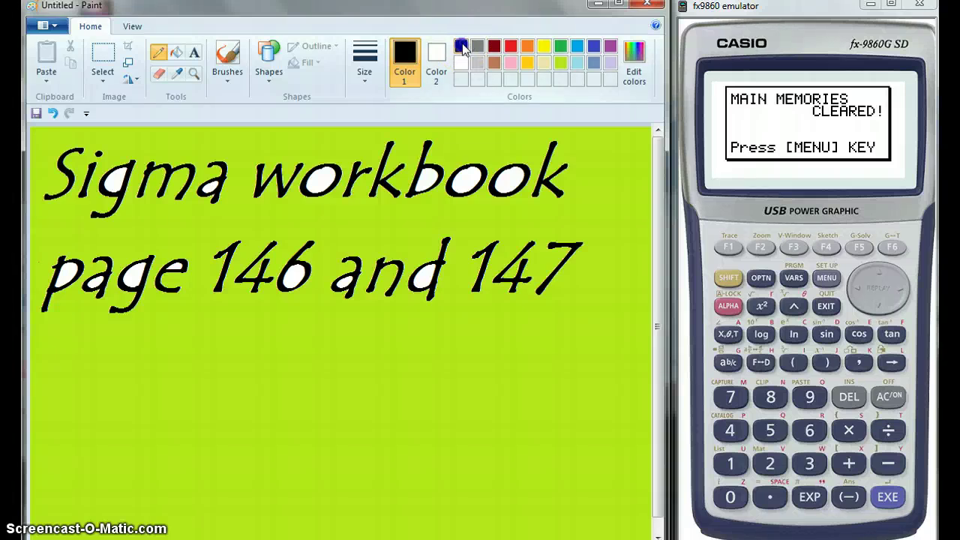
Handwrite the label Q3 with n = 10 and π = 1/20 in black pencil
{"action": "mouse_move", "coordinate": [90, 336]}
{"action": "left_mouse_down"}
{"action": "mouse_move", "coordinate": [92, 377]}
{"action": "mouse_move", "coordinate": [102, 338]}
{"action": "mouse_move", "coordinate": [126, 369]}
{"action": "left_mouse_up"}
{"action": "left_click", "coordinate": [364, 64]}
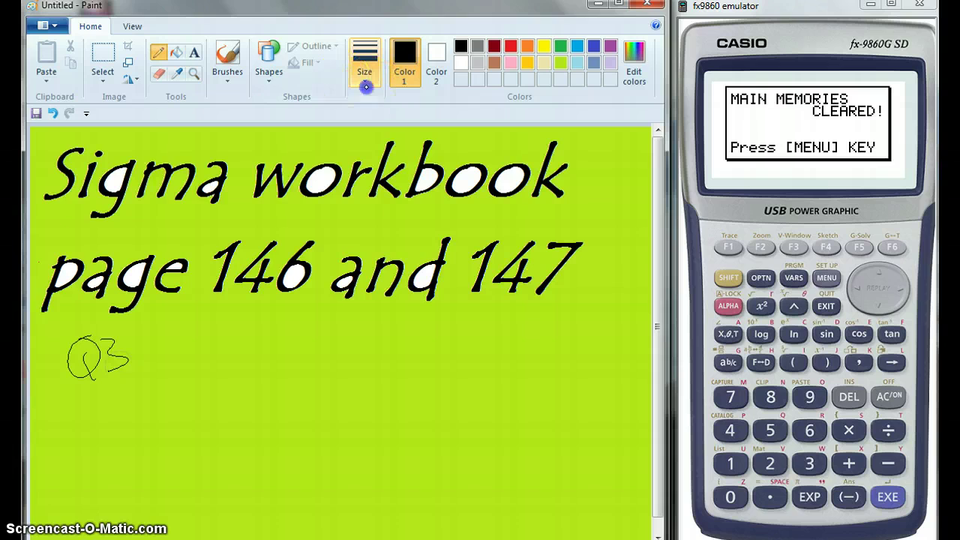
{"action": "left_click", "coordinate": [363, 204]}
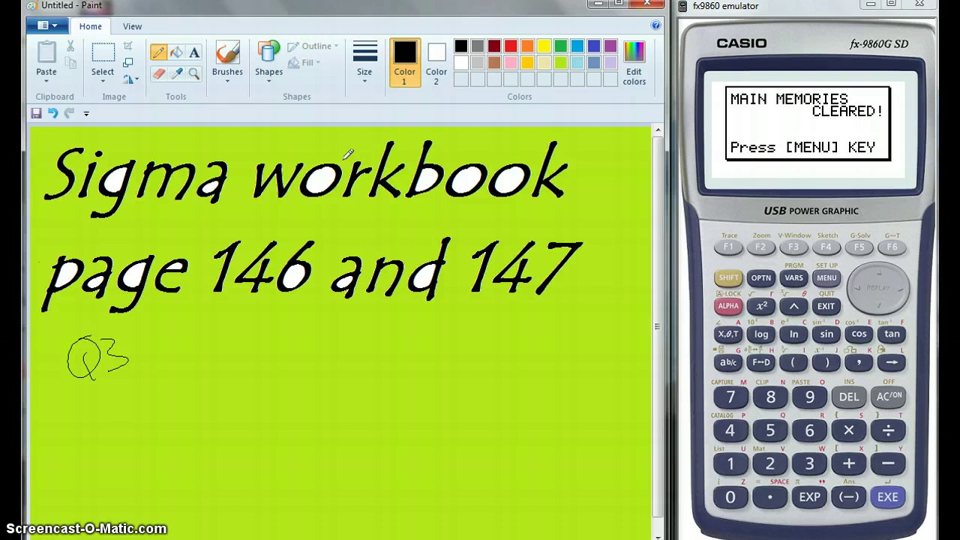
{"action": "mouse_move", "coordinate": [202, 366]}
{"action": "left_mouse_down"}
{"action": "mouse_move", "coordinate": [271, 334]}
{"action": "mouse_move", "coordinate": [298, 357]}
{"action": "mouse_move", "coordinate": [318, 336]}
{"action": "left_mouse_up"}
{"action": "mouse_move", "coordinate": [219, 412]}
{"action": "left_mouse_down"}
{"action": "mouse_move", "coordinate": [219, 443]}
{"action": "mouse_move", "coordinate": [257, 394]}
{"action": "left_mouse_up"}
{"action": "mouse_move", "coordinate": [270, 408]}
{"action": "left_mouse_down"}
{"action": "mouse_move", "coordinate": [288, 402]}
{"action": "mouse_move", "coordinate": [290, 418]}
{"action": "left_mouse_up"}
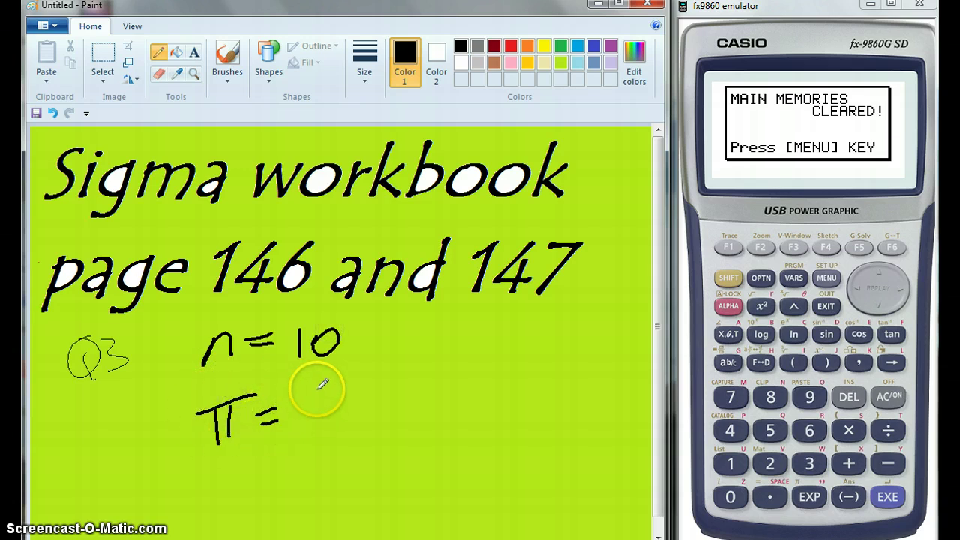
{"action": "left_click_drag", "start_coordinate": [318, 389], "coordinate": [321, 402]}
{"action": "mouse_move", "coordinate": [305, 413]}
{"action": "left_mouse_down"}
{"action": "mouse_move", "coordinate": [339, 399]}
{"action": "mouse_move", "coordinate": [327, 417]}
{"action": "mouse_move", "coordinate": [334, 435]}
{"action": "mouse_move", "coordinate": [355, 422]}
{"action": "left_mouse_up"}
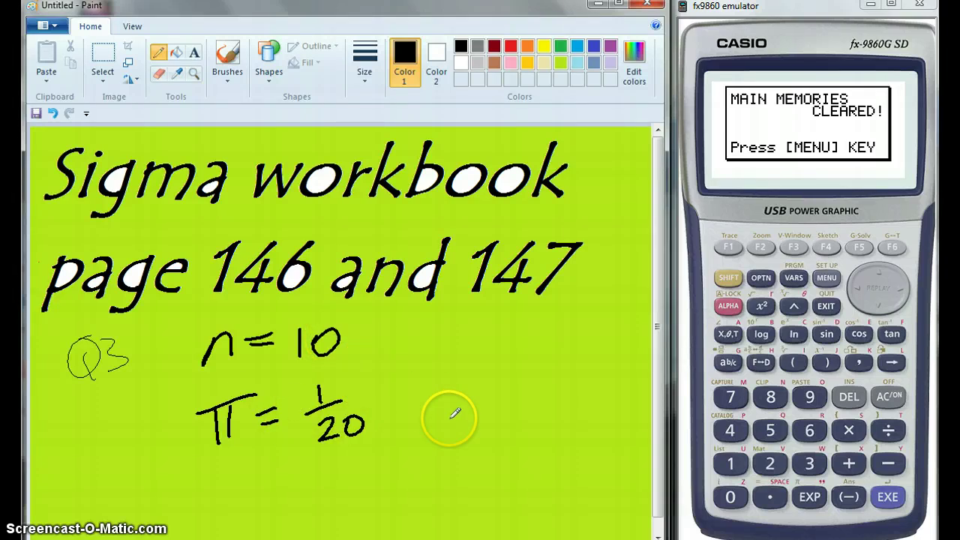
Note '1→20.', 'even ½' and 'π = ½' alongside, and circle π = 1/20
{"action": "left_click_drag", "start_coordinate": [453, 360], "coordinate": [455, 398]}
{"action": "mouse_move", "coordinate": [465, 375]}
{"action": "left_mouse_down"}
{"action": "mouse_move", "coordinate": [517, 365]}
{"action": "mouse_move", "coordinate": [498, 379]}
{"action": "left_mouse_up"}
{"action": "mouse_move", "coordinate": [527, 361]}
{"action": "left_mouse_down"}
{"action": "mouse_move", "coordinate": [556, 373]}
{"action": "mouse_move", "coordinate": [568, 354]}
{"action": "left_mouse_up"}
{"action": "left_click", "coordinate": [597, 361]}
{"action": "mouse_move", "coordinate": [453, 435]}
{"action": "left_mouse_down"}
{"action": "mouse_move", "coordinate": [457, 447]}
{"action": "mouse_move", "coordinate": [489, 425]}
{"action": "mouse_move", "coordinate": [538, 439]}
{"action": "left_mouse_up"}
{"action": "left_click_drag", "start_coordinate": [570, 388], "coordinate": [576, 409]}
{"action": "mouse_move", "coordinate": [564, 414]}
{"action": "left_mouse_down"}
{"action": "mouse_move", "coordinate": [586, 406]}
{"action": "mouse_move", "coordinate": [600, 442]}
{"action": "left_mouse_up"}
{"action": "left_click_drag", "start_coordinate": [509, 487], "coordinate": [507, 513]}
{"action": "mouse_move", "coordinate": [521, 486]}
{"action": "left_mouse_down"}
{"action": "mouse_move", "coordinate": [516, 508]}
{"action": "mouse_move", "coordinate": [554, 480]}
{"action": "left_mouse_up"}
{"action": "left_click_drag", "start_coordinate": [533, 498], "coordinate": [578, 482]}
{"action": "mouse_move", "coordinate": [566, 490]}
{"action": "left_mouse_down"}
{"action": "mouse_move", "coordinate": [592, 484]}
{"action": "mouse_move", "coordinate": [600, 516]}
{"action": "left_mouse_up"}
{"action": "mouse_move", "coordinate": [357, 374]}
{"action": "left_mouse_down"}
{"action": "mouse_move", "coordinate": [290, 455]}
{"action": "mouse_move", "coordinate": [371, 379]}
{"action": "left_mouse_up"}
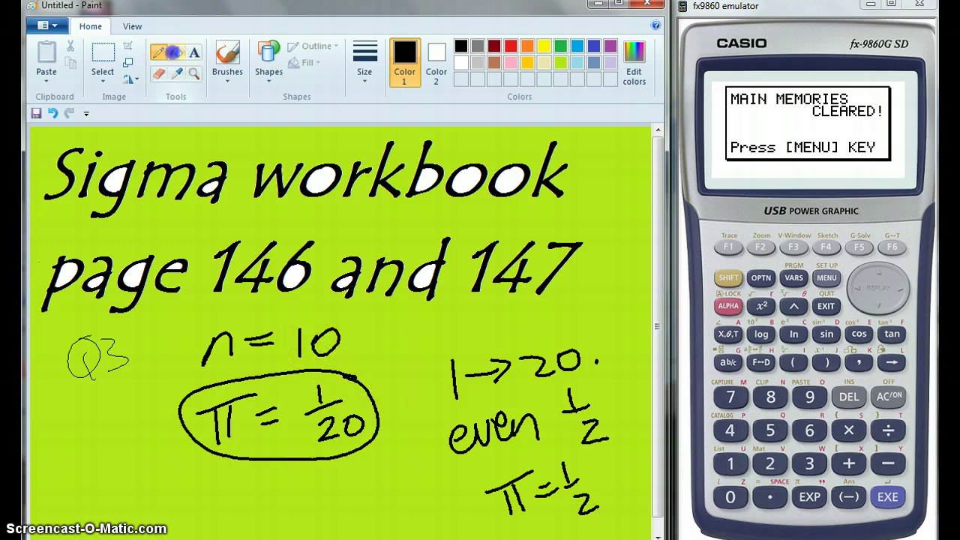
Fill the ellipse around π = 1/20 with yellow
{"action": "left_click", "coordinate": [177, 53]}
{"action": "left_click", "coordinate": [543, 46]}
{"action": "left_click", "coordinate": [294, 390]}
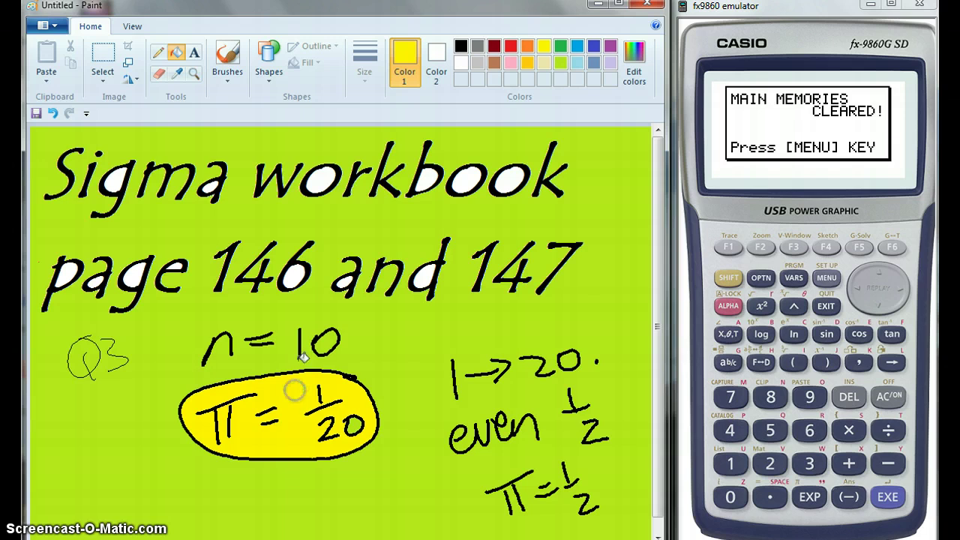
In dark red pencil, write P(X=5) = and circle n = 10 and π = ½
{"action": "left_click", "coordinate": [158, 53]}
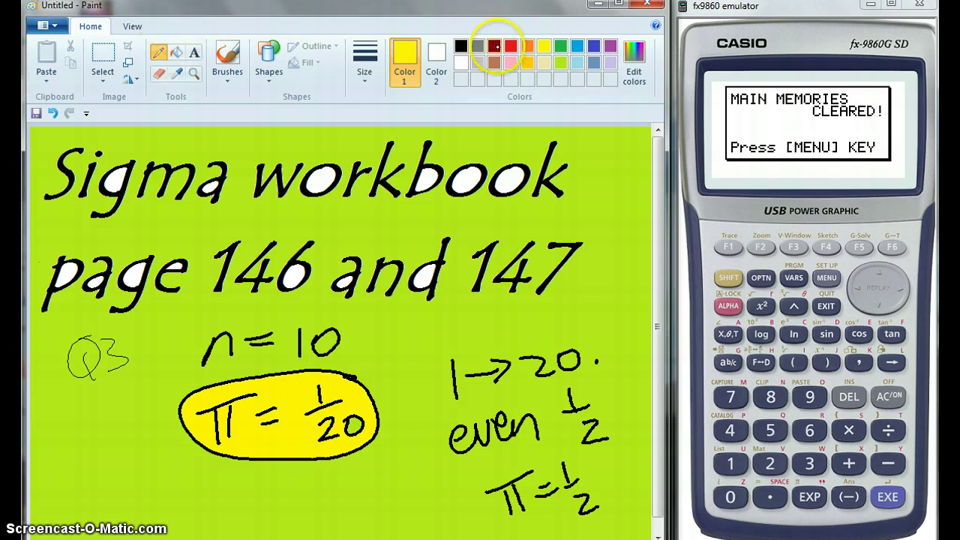
{"action": "left_click", "coordinate": [495, 45]}
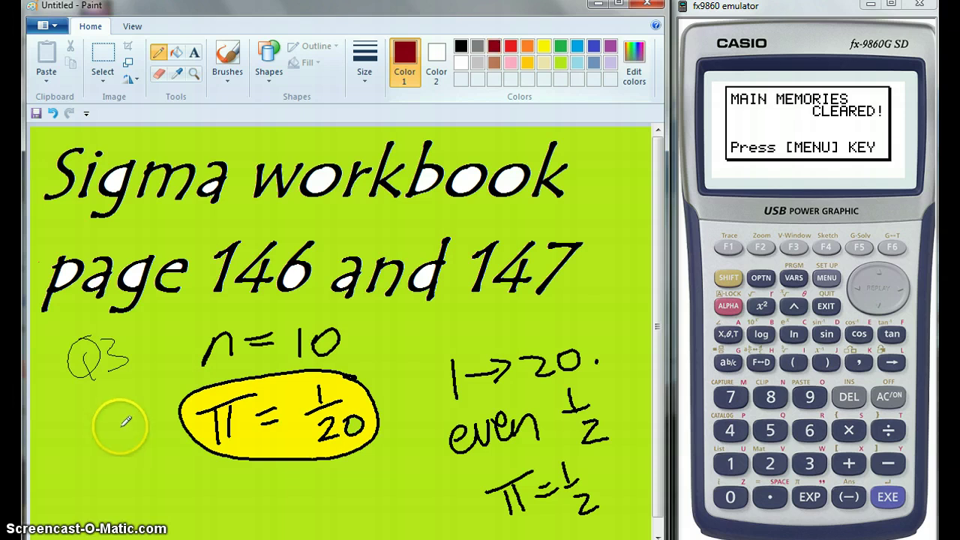
{"action": "left_click_drag", "start_coordinate": [81, 477], "coordinate": [99, 518]}
{"action": "mouse_move", "coordinate": [131, 469]}
{"action": "left_mouse_down"}
{"action": "mouse_move", "coordinate": [150, 513]}
{"action": "mouse_move", "coordinate": [129, 515]}
{"action": "left_mouse_up"}
{"action": "left_click_drag", "start_coordinate": [158, 480], "coordinate": [183, 477]}
{"action": "left_click_drag", "start_coordinate": [159, 495], "coordinate": [188, 492]}
{"action": "left_click_drag", "start_coordinate": [207, 453], "coordinate": [198, 504]}
{"action": "left_click_drag", "start_coordinate": [239, 454], "coordinate": [239, 514]}
{"action": "left_click_drag", "start_coordinate": [279, 485], "coordinate": [303, 480]}
{"action": "left_click_drag", "start_coordinate": [286, 498], "coordinate": [308, 493]}
{"action": "mouse_move", "coordinate": [353, 325]}
{"action": "left_mouse_down"}
{"action": "mouse_move", "coordinate": [220, 365]}
{"action": "mouse_move", "coordinate": [369, 338]}
{"action": "mouse_move", "coordinate": [358, 349]}
{"action": "left_mouse_up"}
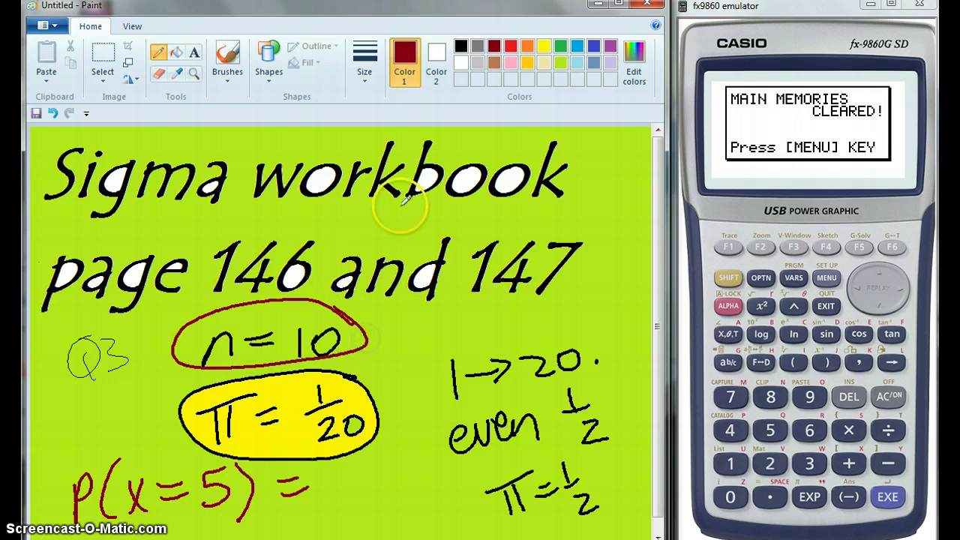
{"action": "mouse_move", "coordinate": [602, 462]}
{"action": "left_mouse_down"}
{"action": "mouse_move", "coordinate": [484, 510]}
{"action": "mouse_move", "coordinate": [606, 459]}
{"action": "mouse_move", "coordinate": [574, 447]}
{"action": "left_mouse_up"}
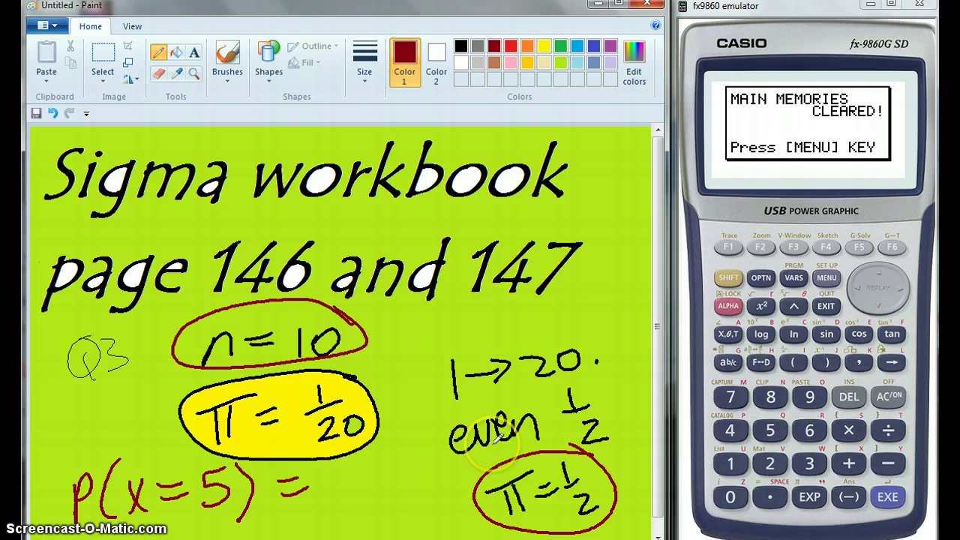
Open STAT > DIST > BINM > Bpd with single-variable (Var) input
{"action": "left_click", "coordinate": [827, 279]}
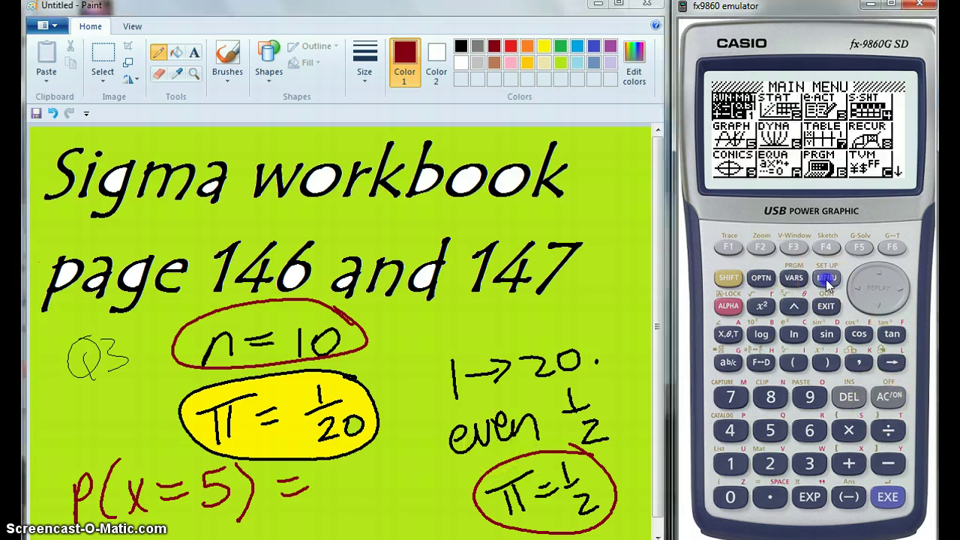
{"action": "left_click", "coordinate": [906, 288]}
{"action": "left_click", "coordinate": [888, 497]}
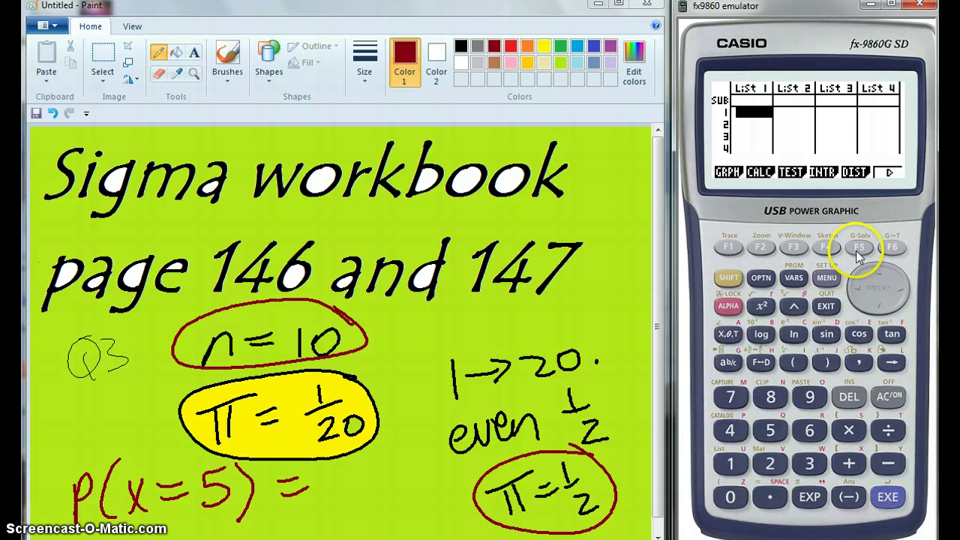
{"action": "left_click", "coordinate": [859, 249]}
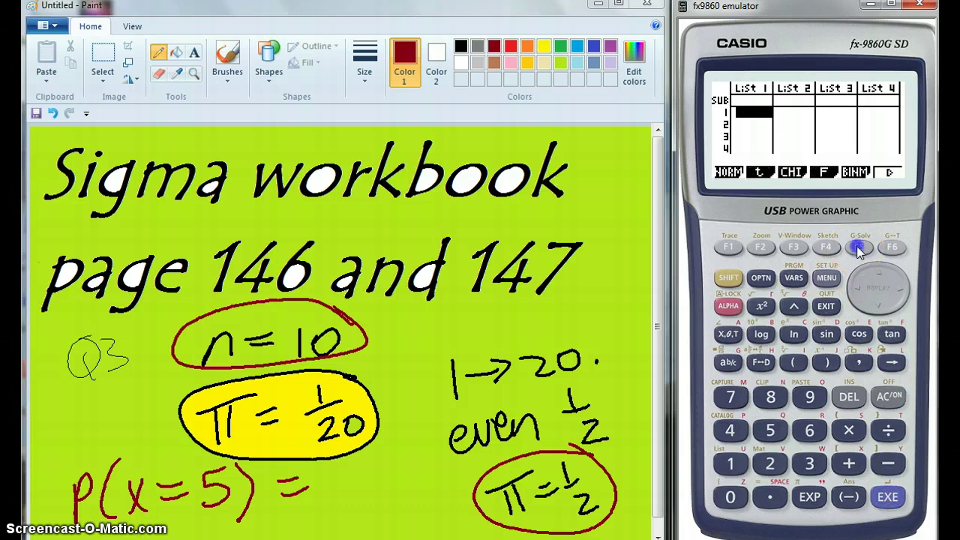
{"action": "left_click", "coordinate": [858, 248]}
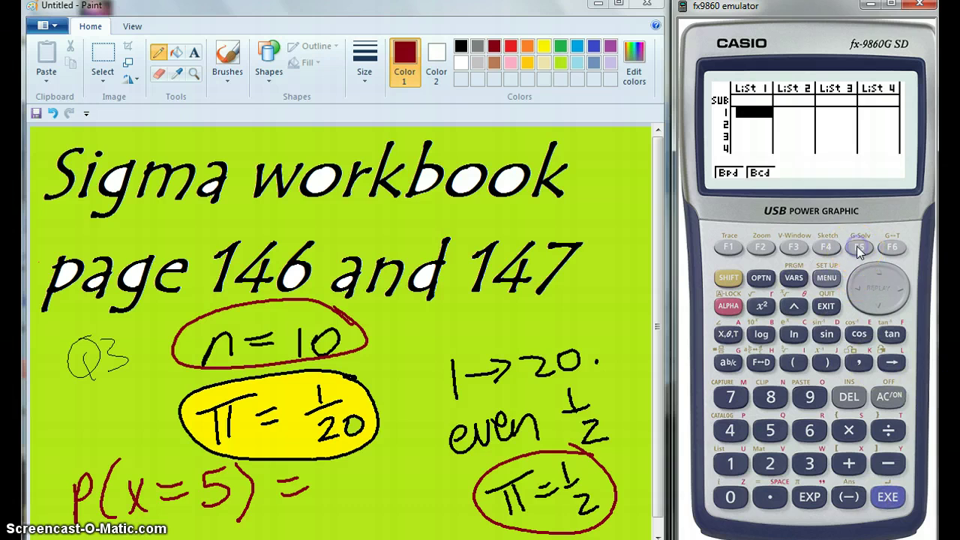
{"action": "left_click", "coordinate": [728, 249]}
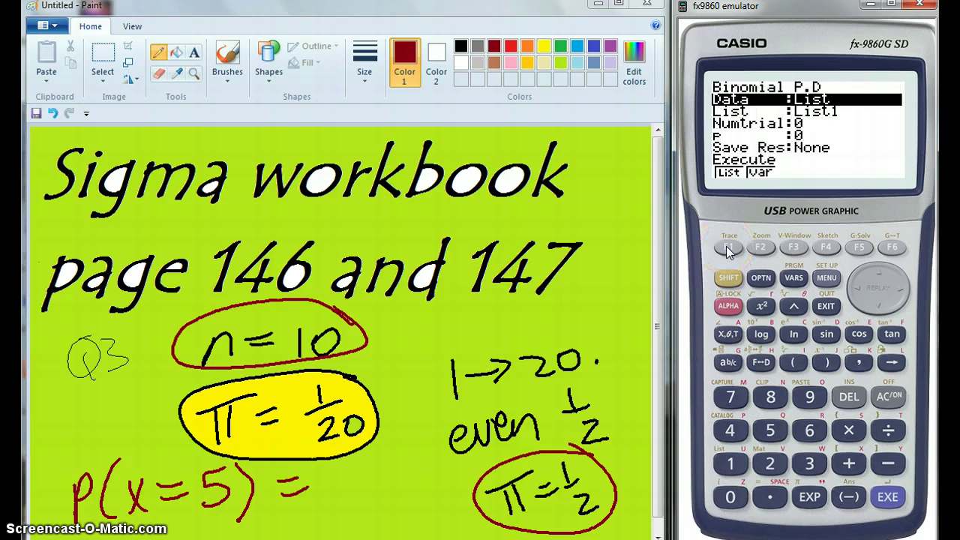
{"action": "left_click", "coordinate": [761, 248]}
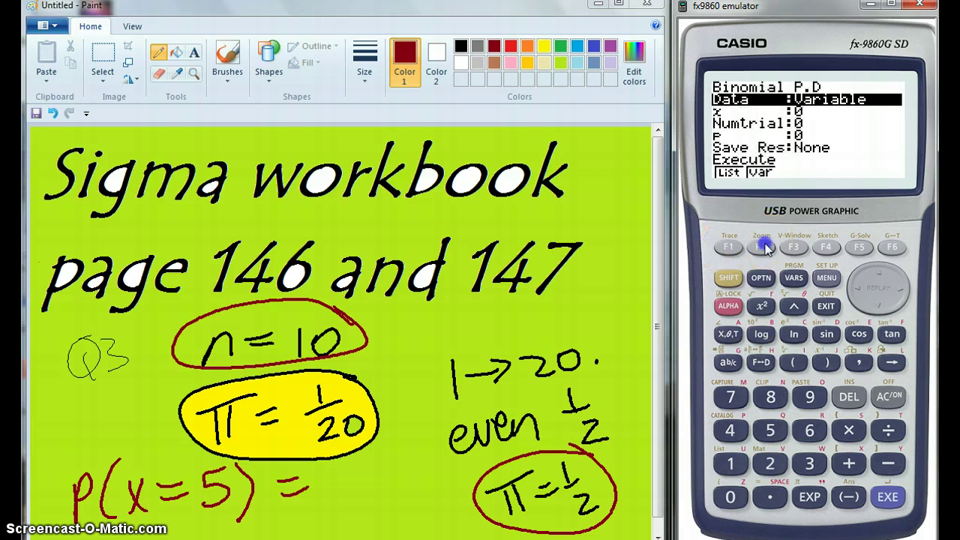
{"action": "left_click", "coordinate": [854, 255]}
Enter x = 5, Numtrial 10, p = 1/2 and execute to get 0.24609375
{"action": "left_click", "coordinate": [879, 304]}
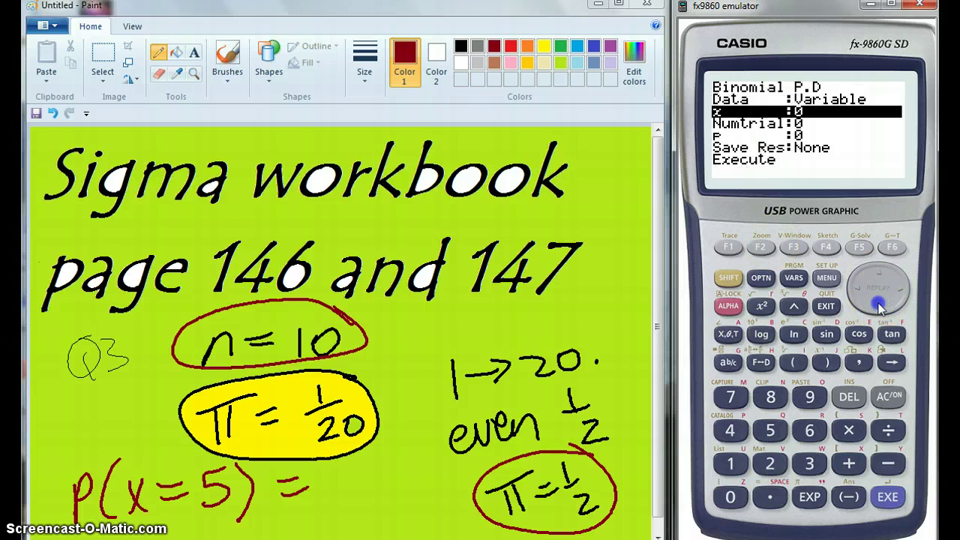
{"action": "type", "text": "5"}
{"action": "key", "text": "Return"}
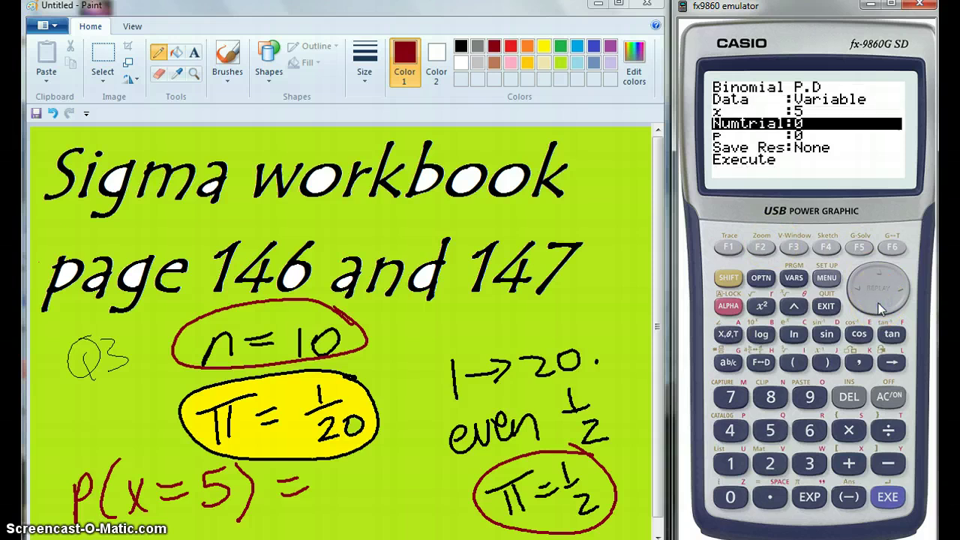
{"action": "type", "text": "10"}
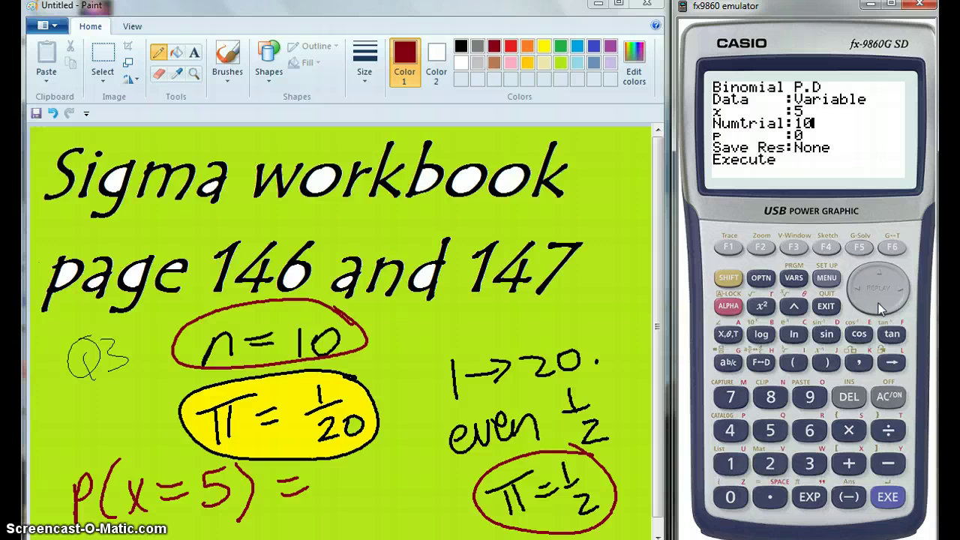
{"action": "key", "text": "Return"}
{"action": "type", "text": "1/2"}
{"action": "key", "text": "Return"}
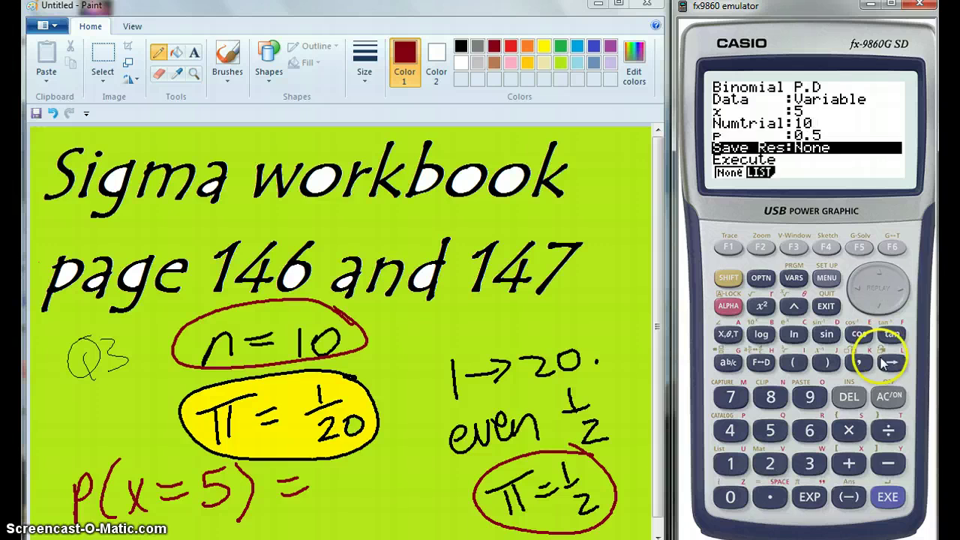
{"action": "left_click", "coordinate": [887, 499]}
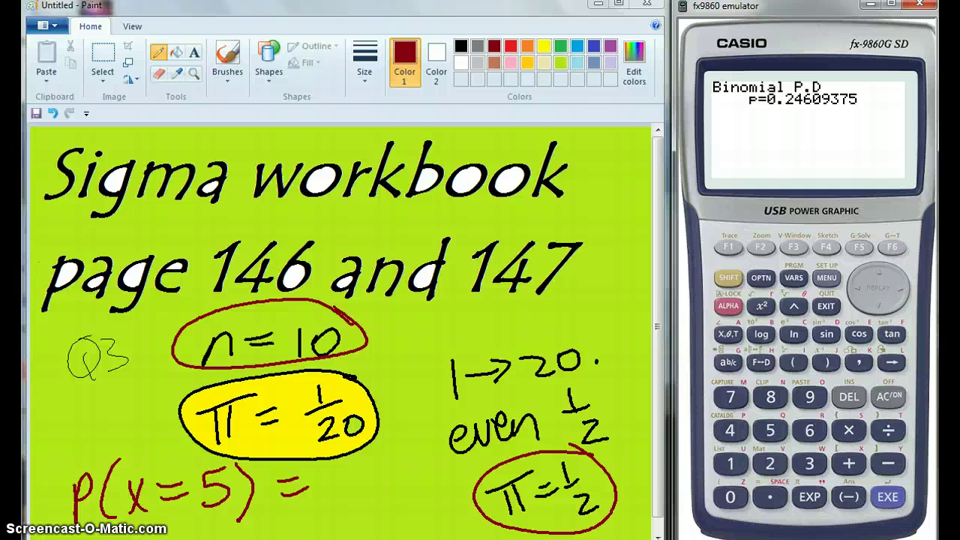
Clear the whole canvas and return to the black pencil
{"action": "left_click", "coordinate": [101, 79]}
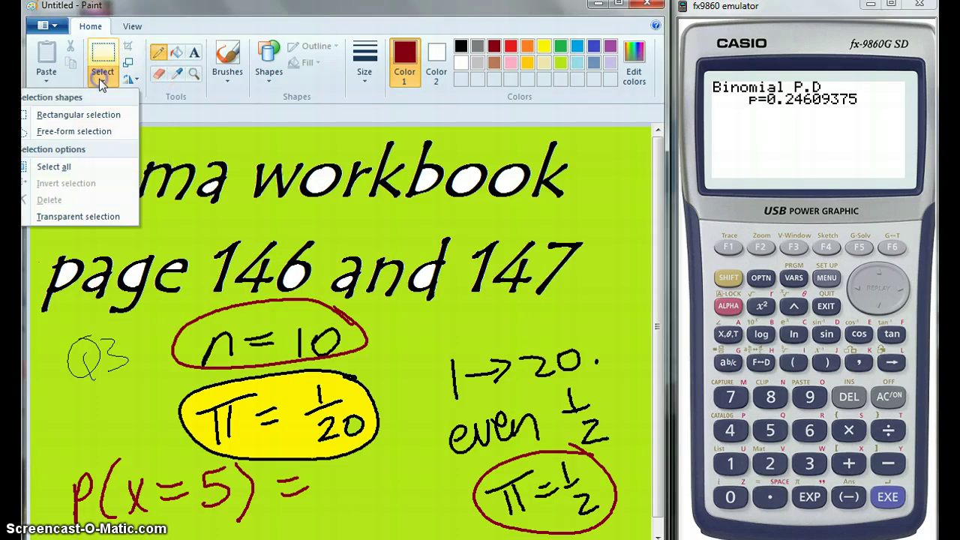
{"action": "left_click", "coordinate": [77, 171]}
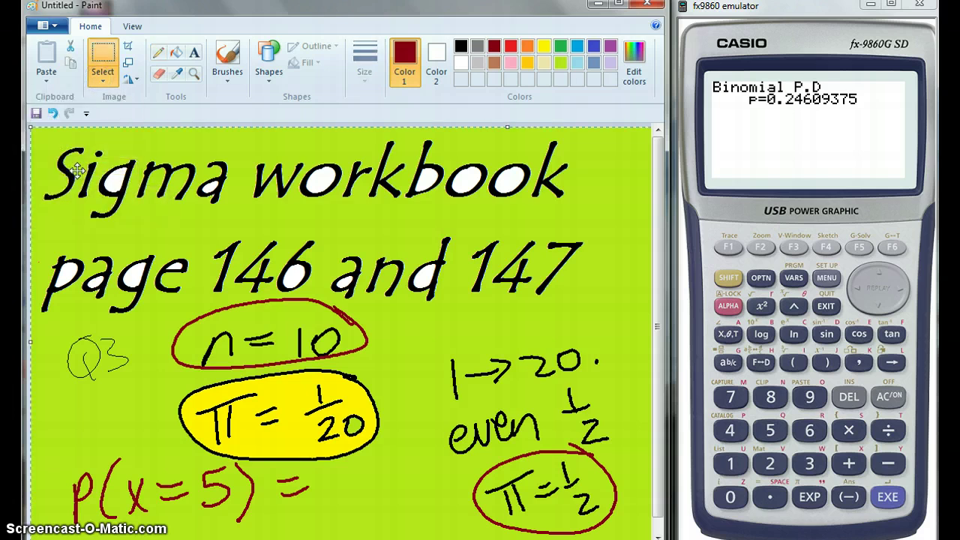
{"action": "key", "text": "Delete"}
{"action": "left_click", "coordinate": [159, 52]}
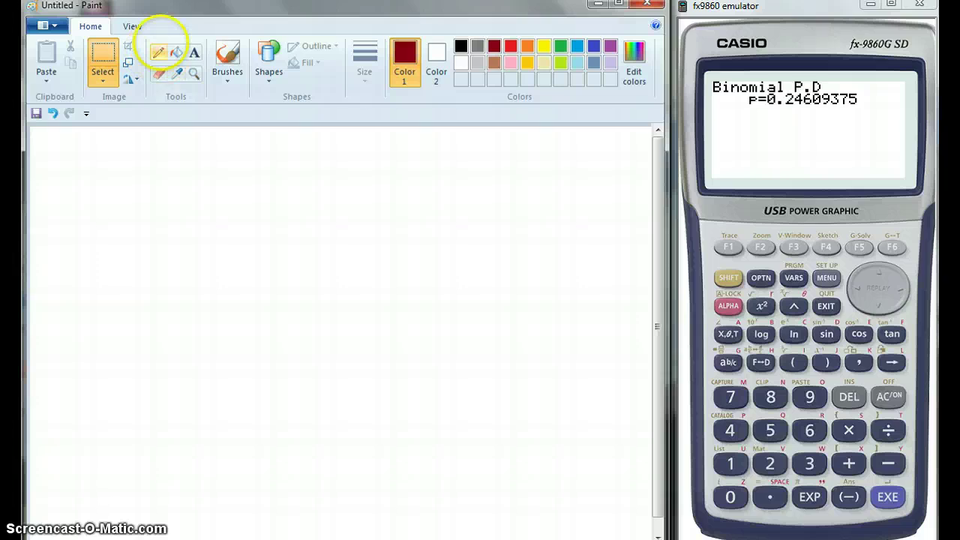
{"action": "left_click", "coordinate": [461, 46]}
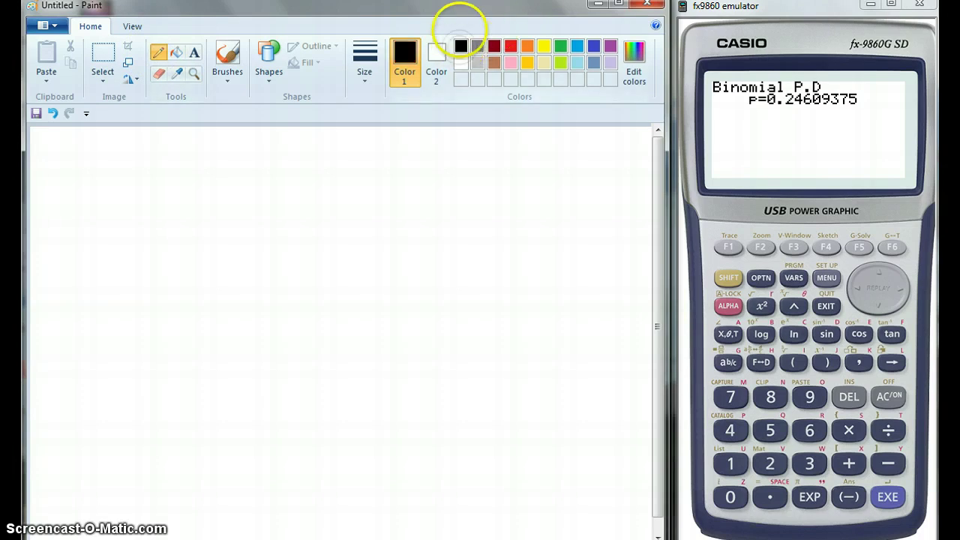
Write the underlined label 2b and P(X≥4) beneath it
{"action": "mouse_move", "coordinate": [52, 165]}
{"action": "left_mouse_down"}
{"action": "mouse_move", "coordinate": [75, 162]}
{"action": "mouse_move", "coordinate": [77, 198]}
{"action": "left_mouse_up"}
{"action": "mouse_move", "coordinate": [95, 156]}
{"action": "left_mouse_down"}
{"action": "mouse_move", "coordinate": [118, 172]}
{"action": "mouse_move", "coordinate": [120, 194]}
{"action": "left_mouse_up"}
{"action": "mouse_move", "coordinate": [113, 203]}
{"action": "left_mouse_down"}
{"action": "mouse_move", "coordinate": [64, 214]}
{"action": "mouse_move", "coordinate": [113, 182]}
{"action": "left_mouse_up"}
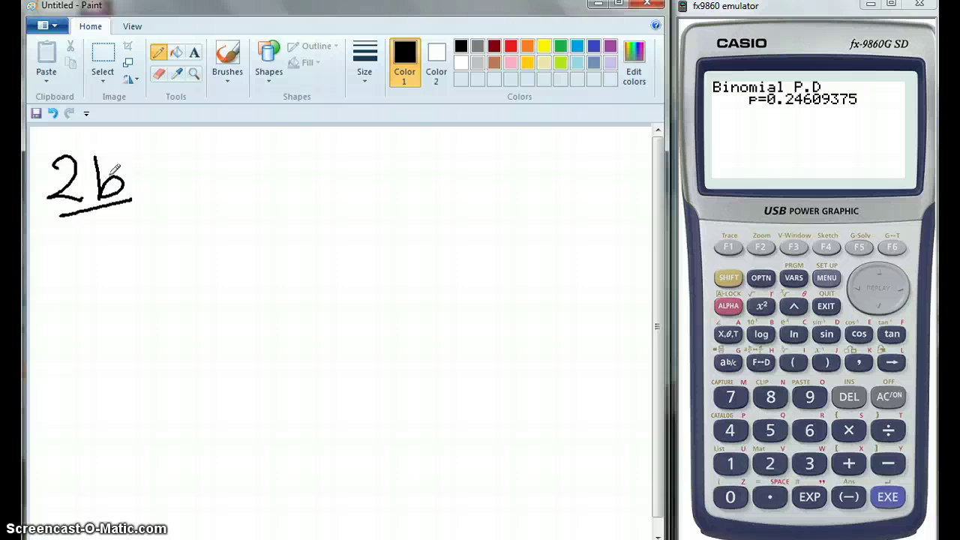
{"action": "left_click_drag", "start_coordinate": [79, 251], "coordinate": [81, 315]}
{"action": "left_click_drag", "start_coordinate": [79, 257], "coordinate": [69, 279]}
{"action": "left_click_drag", "start_coordinate": [134, 240], "coordinate": [139, 321]}
{"action": "mouse_move", "coordinate": [185, 251]}
{"action": "left_mouse_down"}
{"action": "mouse_move", "coordinate": [157, 303]}
{"action": "mouse_move", "coordinate": [195, 305]}
{"action": "left_mouse_up"}
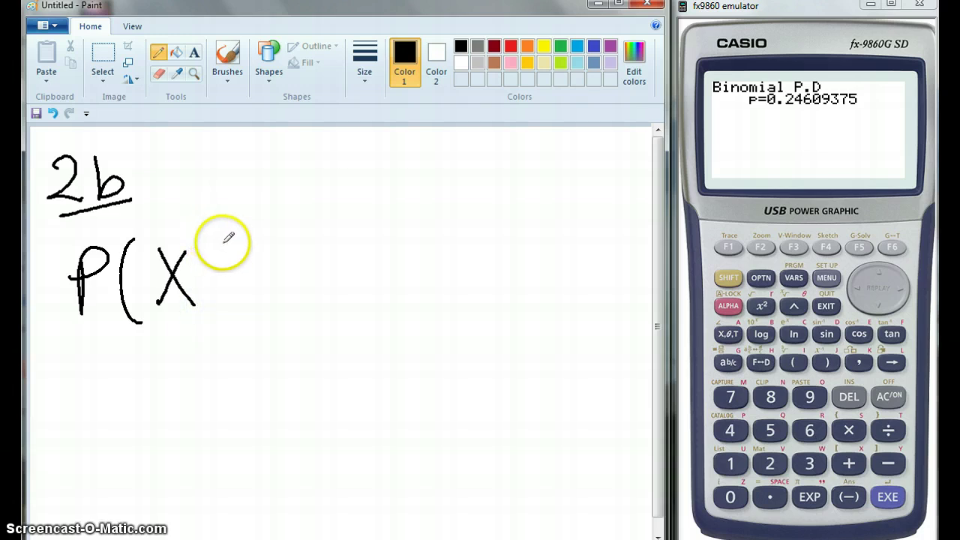
{"action": "mouse_move", "coordinate": [216, 255]}
{"action": "left_mouse_down"}
{"action": "mouse_move", "coordinate": [223, 286]}
{"action": "mouse_move", "coordinate": [261, 279]}
{"action": "mouse_move", "coordinate": [229, 303]}
{"action": "left_mouse_up"}
{"action": "mouse_move", "coordinate": [296, 240]}
{"action": "left_mouse_down"}
{"action": "mouse_move", "coordinate": [285, 294]}
{"action": "mouse_move", "coordinate": [303, 321]}
{"action": "left_mouse_up"}
{"action": "left_click_drag", "start_coordinate": [321, 221], "coordinate": [327, 331]}
Write π = ½ and n = 20 beside the 2b label
{"action": "mouse_move", "coordinate": [238, 154]}
{"action": "left_mouse_down"}
{"action": "mouse_move", "coordinate": [237, 186]}
{"action": "mouse_move", "coordinate": [256, 182]}
{"action": "left_mouse_up"}
{"action": "left_click_drag", "start_coordinate": [272, 147], "coordinate": [212, 159]}
{"action": "mouse_move", "coordinate": [279, 163]}
{"action": "left_mouse_down"}
{"action": "mouse_move", "coordinate": [302, 160]}
{"action": "mouse_move", "coordinate": [280, 174]}
{"action": "left_mouse_up"}
{"action": "left_click_drag", "start_coordinate": [324, 140], "coordinate": [339, 165]}
{"action": "mouse_move", "coordinate": [334, 177]}
{"action": "left_mouse_down"}
{"action": "mouse_move", "coordinate": [333, 188]}
{"action": "mouse_move", "coordinate": [357, 192]}
{"action": "left_mouse_up"}
{"action": "left_click_drag", "start_coordinate": [424, 157], "coordinate": [448, 179]}
{"action": "mouse_move", "coordinate": [462, 159]}
{"action": "left_mouse_down"}
{"action": "mouse_move", "coordinate": [480, 150]}
{"action": "mouse_move", "coordinate": [488, 168]}
{"action": "mouse_move", "coordinate": [529, 171]}
{"action": "mouse_move", "coordinate": [552, 150]}
{"action": "left_mouse_up"}
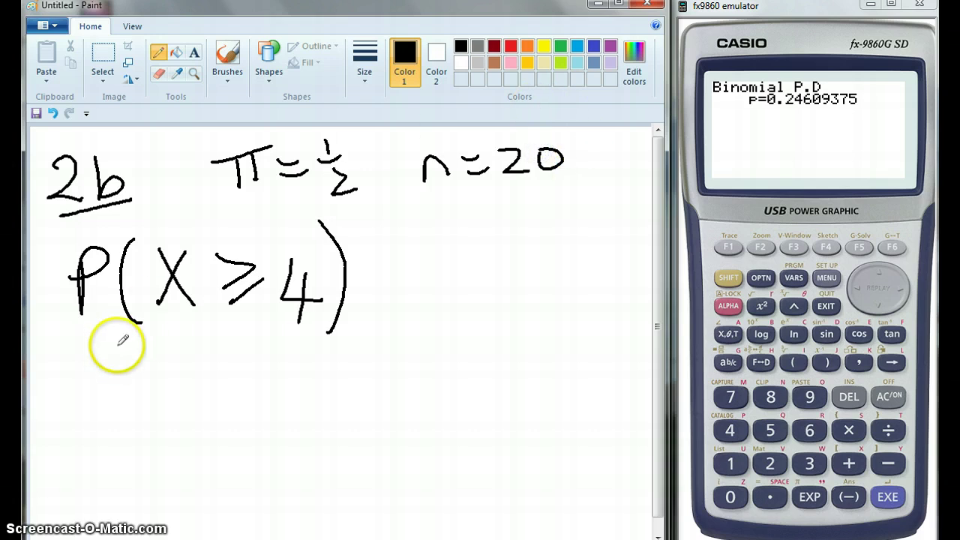
Start a new line reading = 1 − P(X≤ ) below P(X≥4)
{"action": "left_click_drag", "start_coordinate": [67, 400], "coordinate": [101, 398]}
{"action": "left_click_drag", "start_coordinate": [64, 424], "coordinate": [111, 421]}
{"action": "left_click_drag", "start_coordinate": [148, 381], "coordinate": [151, 436]}
{"action": "left_click_drag", "start_coordinate": [222, 405], "coordinate": [277, 403]}
{"action": "left_click_drag", "start_coordinate": [327, 382], "coordinate": [330, 436]}
{"action": "left_click_drag", "start_coordinate": [327, 386], "coordinate": [331, 405]}
{"action": "left_click_drag", "start_coordinate": [402, 358], "coordinate": [397, 442]}
{"action": "mouse_move", "coordinate": [444, 380]}
{"action": "left_mouse_down"}
{"action": "mouse_move", "coordinate": [418, 420]}
{"action": "mouse_move", "coordinate": [447, 422]}
{"action": "left_mouse_up"}
{"action": "left_click_drag", "start_coordinate": [488, 379], "coordinate": [492, 426]}
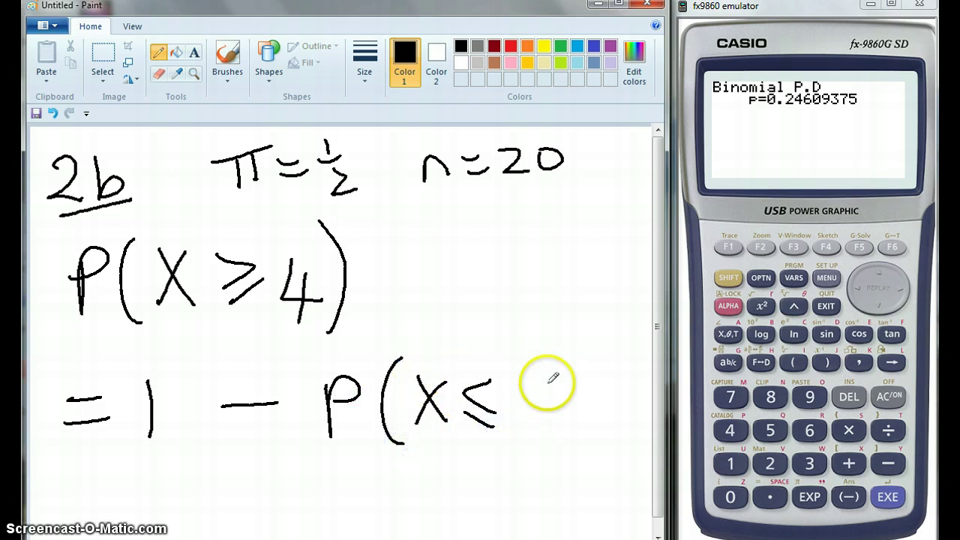
{"action": "left_click_drag", "start_coordinate": [559, 344], "coordinate": [566, 438]}
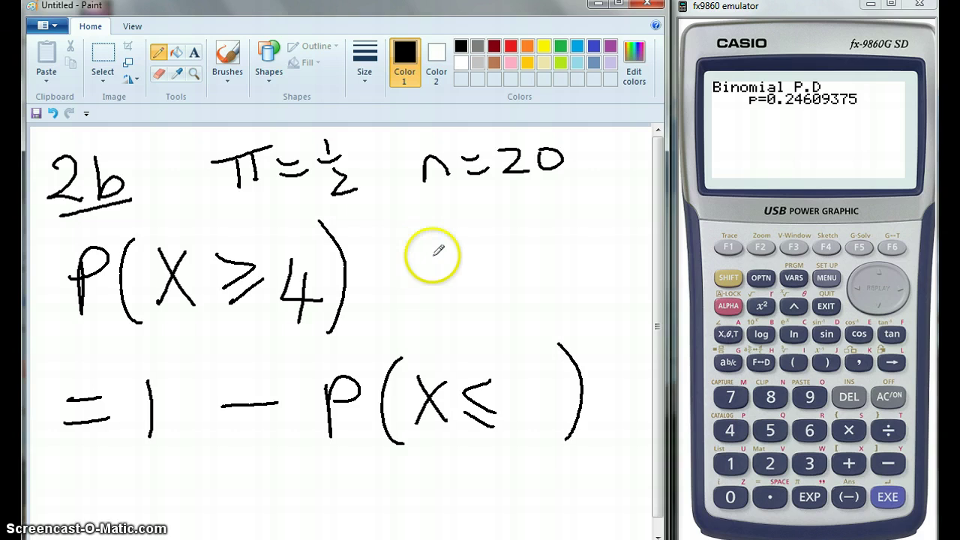
Sketch a number line marked at 4 with shaded arrows, and fill in the 3 in P(X≤3)
{"action": "left_click_drag", "start_coordinate": [397, 266], "coordinate": [579, 265]}
{"action": "left_click", "coordinate": [486, 267]}
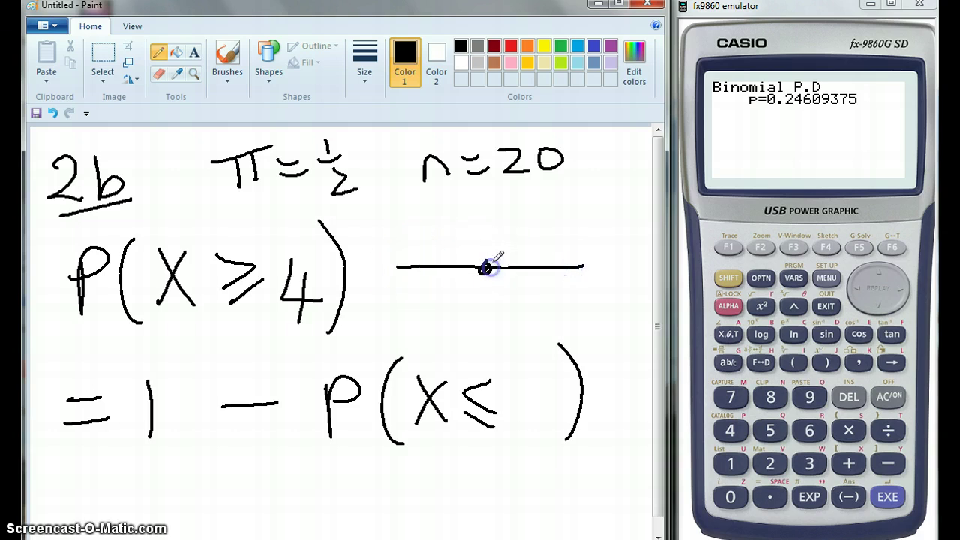
{"action": "mouse_move", "coordinate": [486, 267]}
{"action": "left_mouse_down"}
{"action": "mouse_move", "coordinate": [589, 272]}
{"action": "mouse_move", "coordinate": [578, 277]}
{"action": "left_mouse_up"}
{"action": "mouse_move", "coordinate": [493, 236]}
{"action": "left_mouse_down"}
{"action": "mouse_move", "coordinate": [390, 230]}
{"action": "mouse_move", "coordinate": [393, 239]}
{"action": "left_mouse_up"}
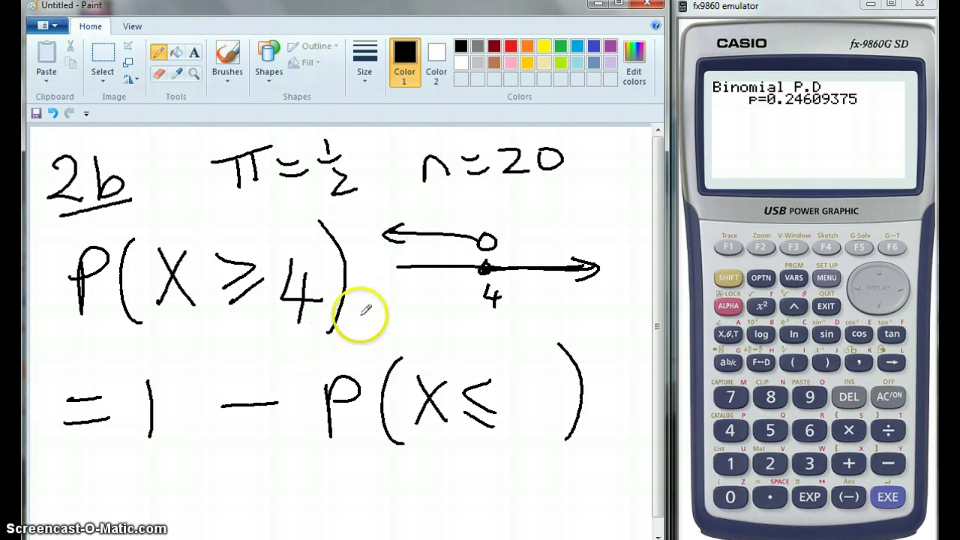
{"action": "left_click", "coordinate": [449, 270]}
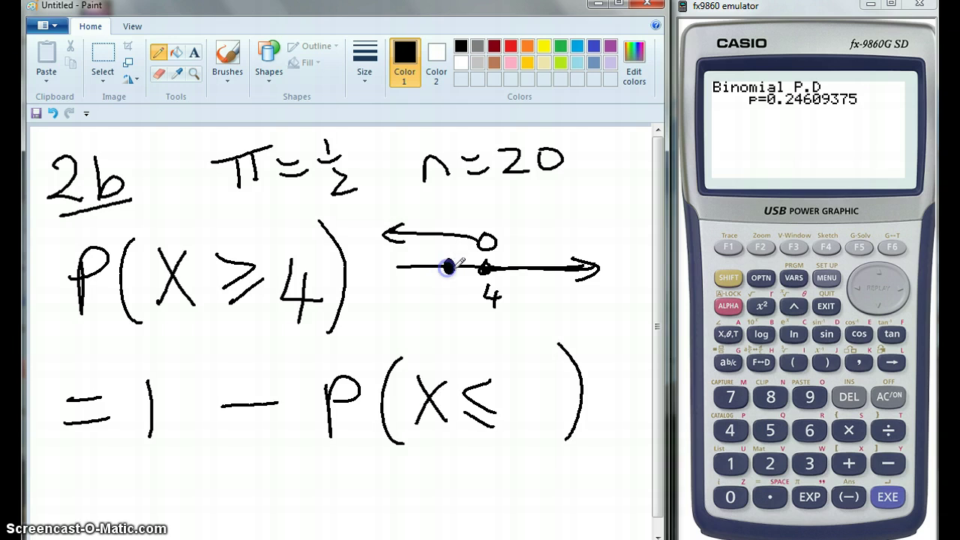
{"action": "mouse_move", "coordinate": [450, 267]}
{"action": "left_mouse_down"}
{"action": "mouse_move", "coordinate": [401, 262]}
{"action": "mouse_move", "coordinate": [407, 277]}
{"action": "left_mouse_up"}
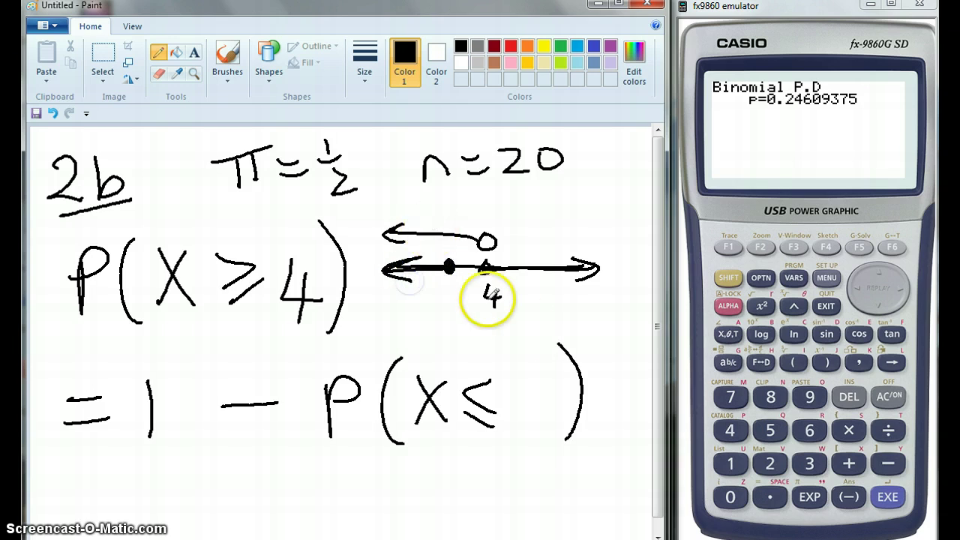
{"action": "mouse_move", "coordinate": [514, 369]}
{"action": "left_mouse_down"}
{"action": "mouse_move", "coordinate": [523, 391]}
{"action": "mouse_move", "coordinate": [514, 414]}
{"action": "left_mouse_up"}
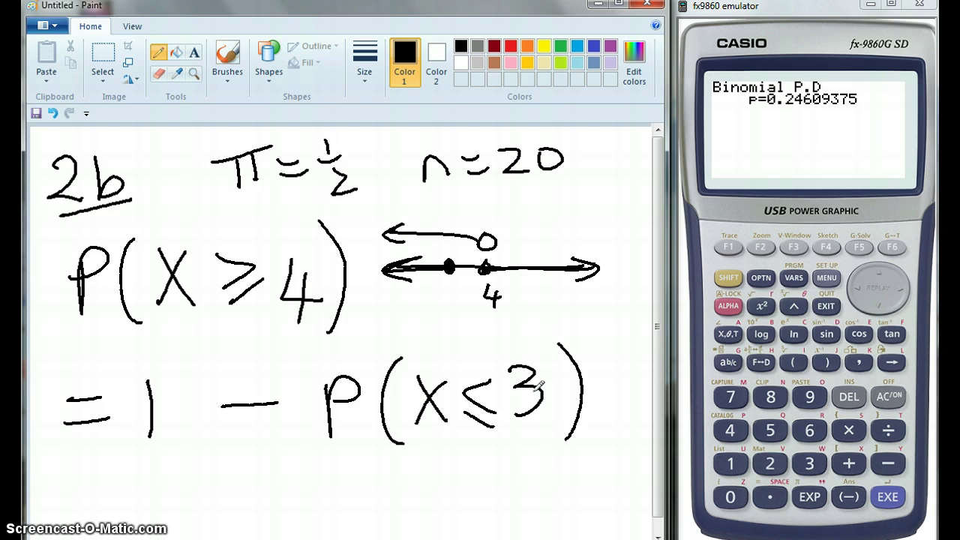
Go back to DIST > BINM and choose the cumulative Bcd calculation
{"action": "left_click", "coordinate": [827, 308]}
{"action": "left_click", "coordinate": [827, 307]}
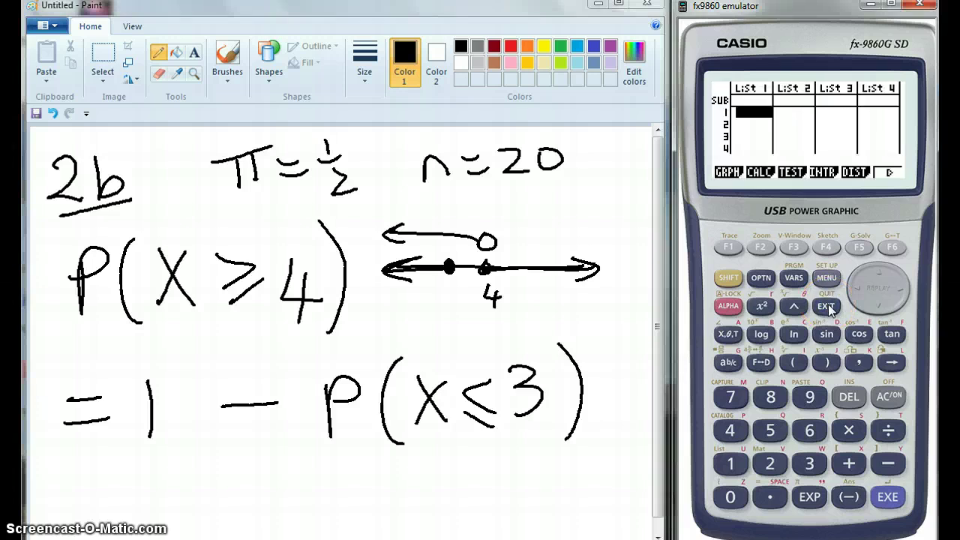
{"action": "left_click", "coordinate": [859, 247]}
{"action": "left_click", "coordinate": [762, 249]}
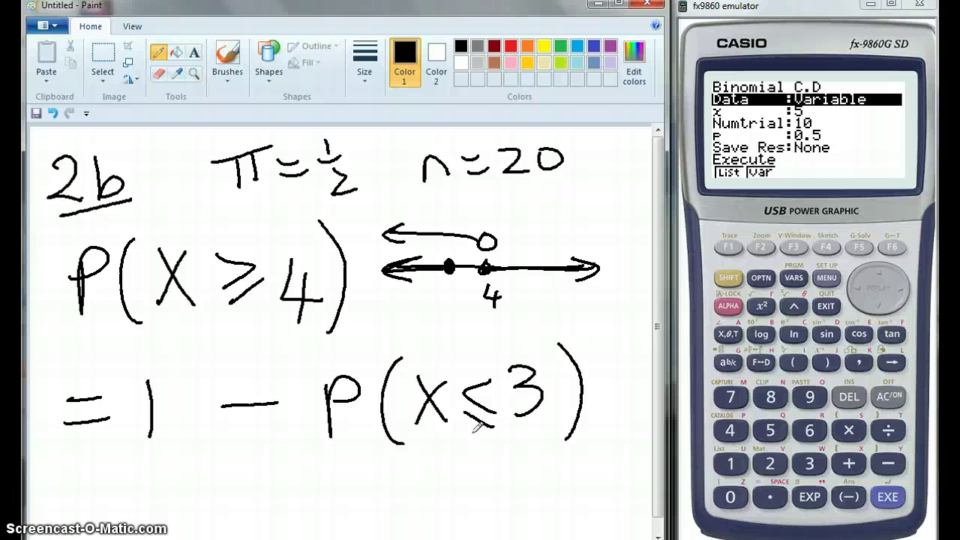
Set x to 3 and run it, giving p = 0.171875
{"action": "left_click", "coordinate": [883, 310]}
{"action": "left_click", "coordinate": [883, 309]}
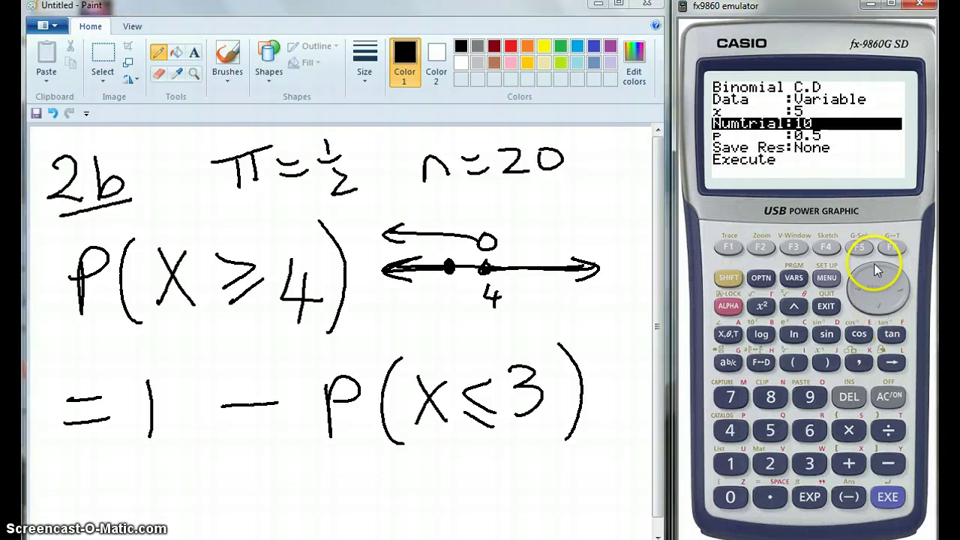
{"action": "left_click", "coordinate": [876, 269]}
{"action": "type", "text": "3"}
{"action": "left_click", "coordinate": [876, 276]}
{"action": "key", "text": "Return"}
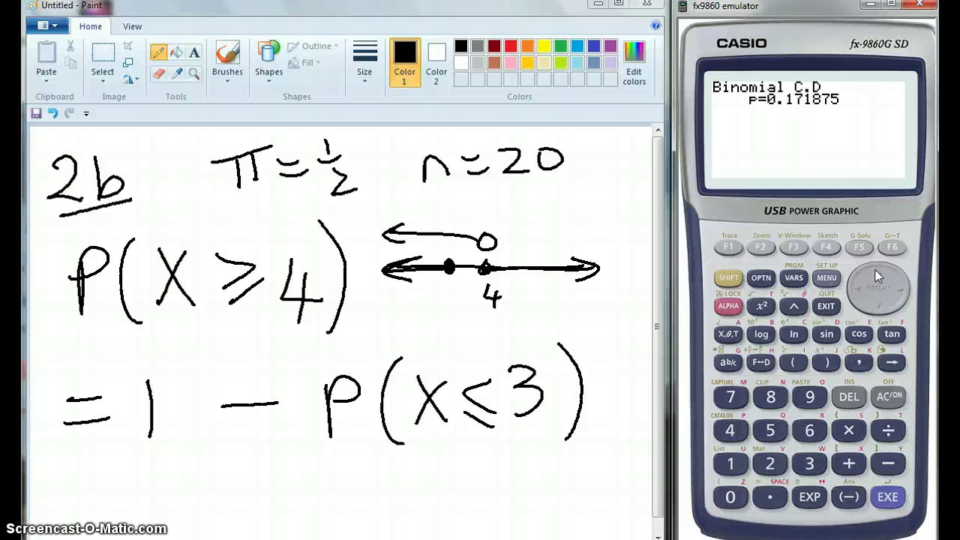
Handwrite '= 1 − 0.171875' on a new line under 1 − P(X≤3)
{"action": "mouse_move", "coordinate": [77, 471]}
{"action": "left_mouse_down"}
{"action": "mouse_move", "coordinate": [112, 469]}
{"action": "mouse_move", "coordinate": [119, 489]}
{"action": "left_mouse_up"}
{"action": "mouse_move", "coordinate": [155, 462]}
{"action": "left_mouse_down"}
{"action": "mouse_move", "coordinate": [158, 495]}
{"action": "mouse_move", "coordinate": [214, 479]}
{"action": "left_mouse_up"}
{"action": "mouse_move", "coordinate": [248, 459]}
{"action": "left_mouse_down"}
{"action": "mouse_move", "coordinate": [231, 488]}
{"action": "mouse_move", "coordinate": [246, 459]}
{"action": "mouse_move", "coordinate": [294, 499]}
{"action": "mouse_move", "coordinate": [322, 489]}
{"action": "mouse_move", "coordinate": [325, 506]}
{"action": "left_mouse_up"}
{"action": "left_click", "coordinate": [276, 496]}
{"action": "mouse_move", "coordinate": [352, 460]}
{"action": "left_mouse_down"}
{"action": "mouse_move", "coordinate": [347, 510]}
{"action": "mouse_move", "coordinate": [380, 488]}
{"action": "mouse_move", "coordinate": [382, 460]}
{"action": "mouse_move", "coordinate": [418, 499]}
{"action": "left_mouse_up"}
{"action": "left_click_drag", "start_coordinate": [443, 462], "coordinate": [450, 495]}
{"action": "left_click_drag", "start_coordinate": [442, 463], "coordinate": [471, 458]}
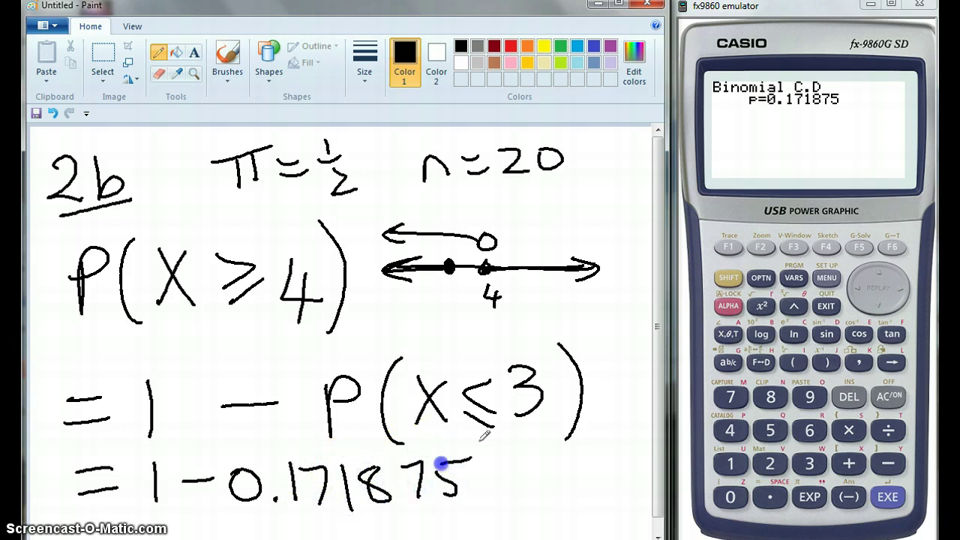
Open the calculator's RUN-MAT mode from the main menu
{"action": "left_click", "coordinate": [826, 278]}
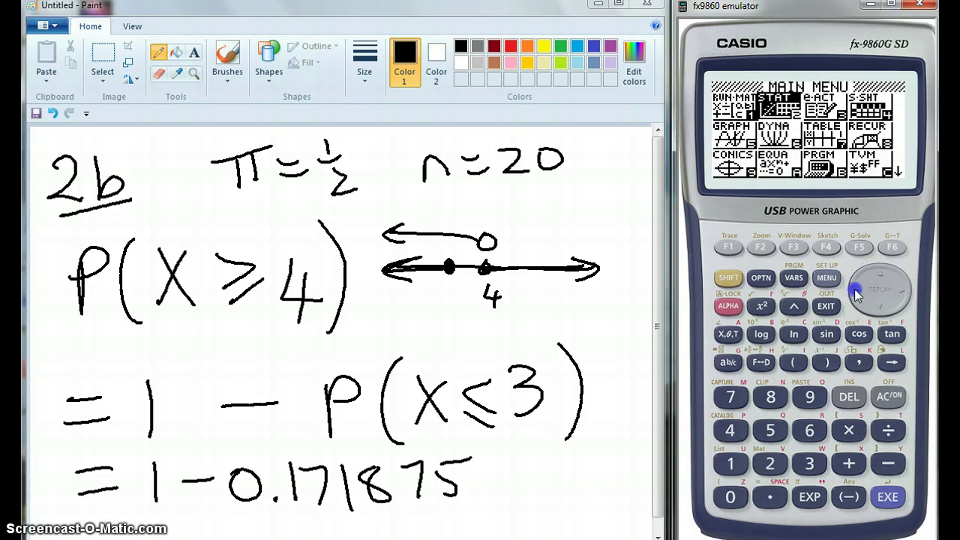
{"action": "left_click", "coordinate": [857, 295]}
{"action": "left_click", "coordinate": [887, 498]}
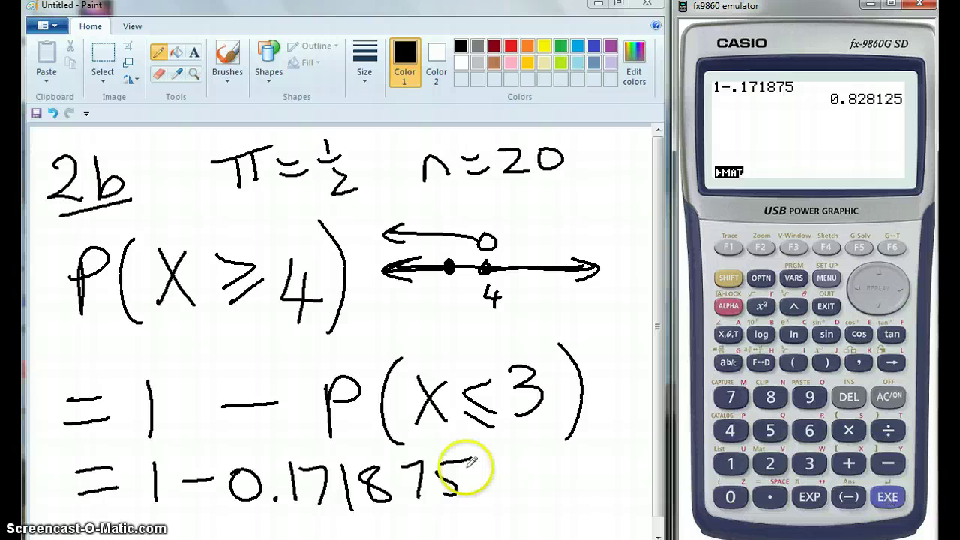
Write the answer = 0.8281 in Paint and draw a tick beside the number line
{"action": "mouse_move", "coordinate": [477, 470]}
{"action": "left_mouse_down"}
{"action": "mouse_move", "coordinate": [504, 464]}
{"action": "mouse_move", "coordinate": [517, 482]}
{"action": "left_mouse_up"}
{"action": "left_click_drag", "start_coordinate": [523, 486], "coordinate": [530, 468]}
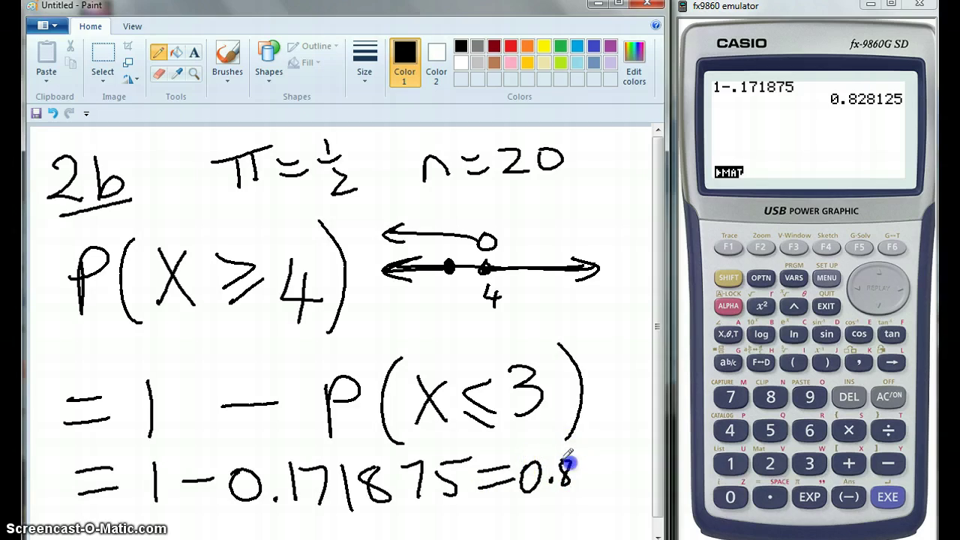
{"action": "left_click_drag", "start_coordinate": [605, 459], "coordinate": [598, 477]}
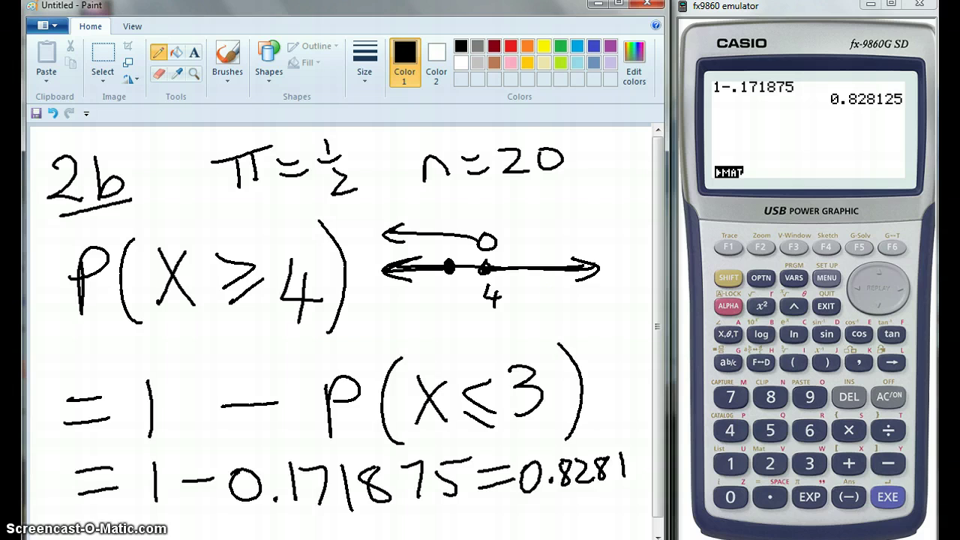
{"action": "mouse_move", "coordinate": [573, 305]}
{"action": "left_mouse_down"}
{"action": "mouse_move", "coordinate": [586, 329]}
{"action": "mouse_move", "coordinate": [647, 262]}
{"action": "left_mouse_up"}
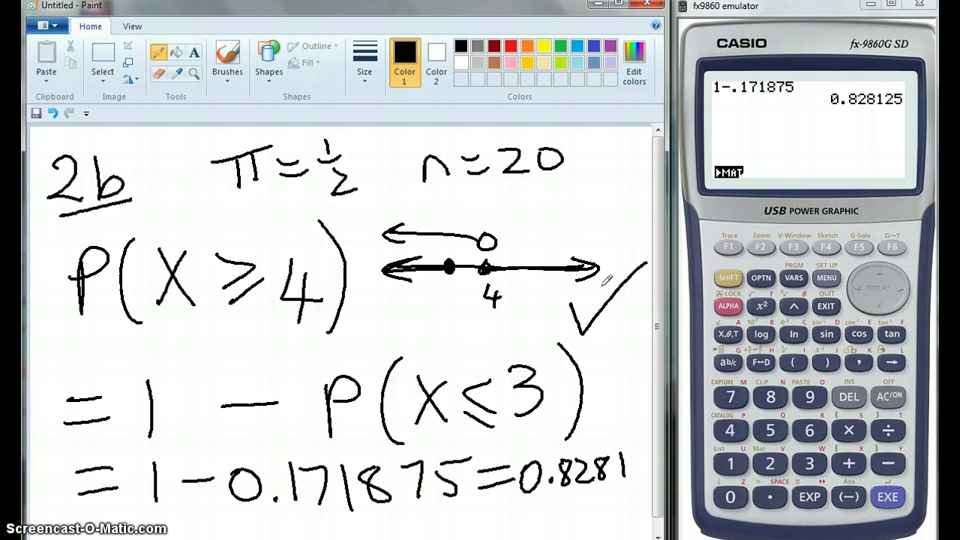
{"action": "key", "text": "alt+Tab"}
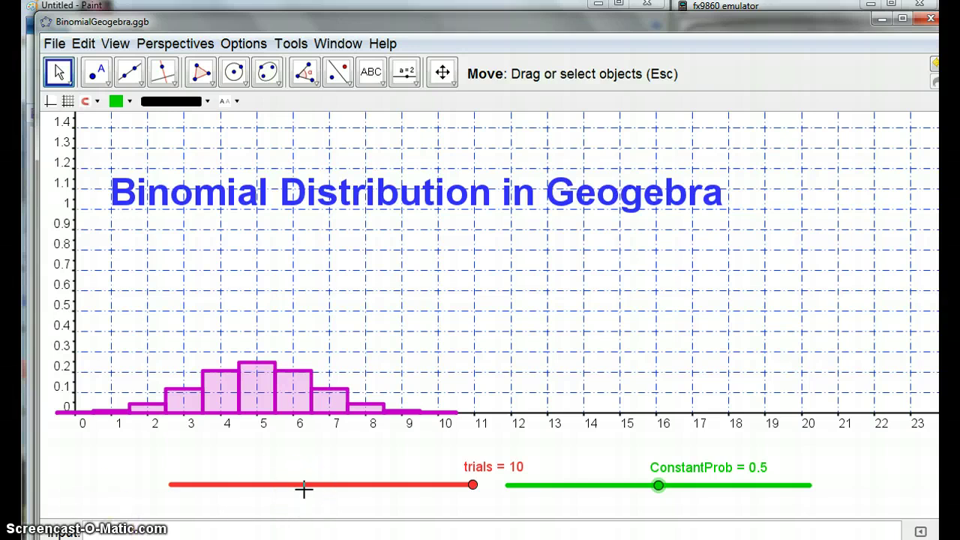
View GeoGebra's BinomialGeogebra.ggb chart, then bring the fx-9860 emulator showing 0.828125 to the front
{"action": "left_click", "coordinate": [143, 439]}
{"action": "left_click", "coordinate": [438, 488]}
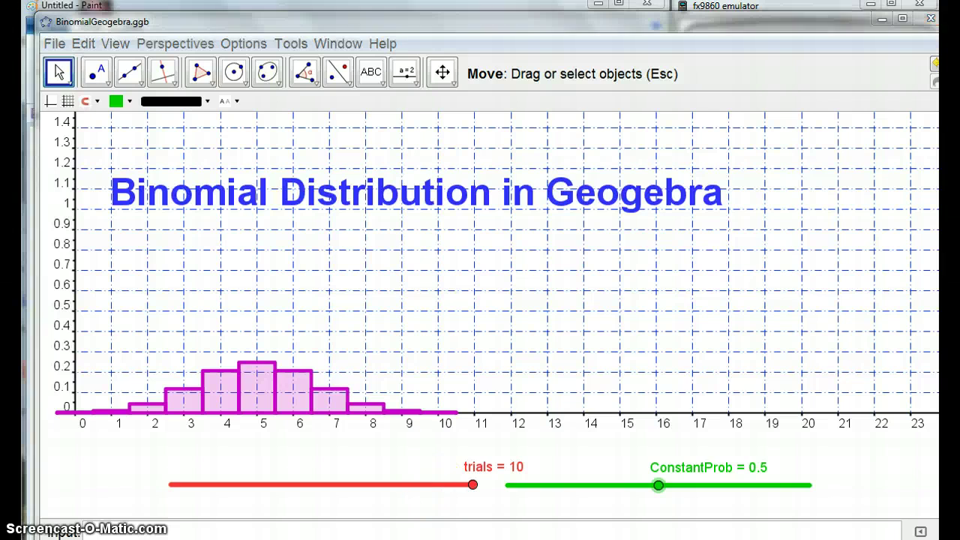
{"action": "left_click", "coordinate": [770, 396]}
{"action": "left_click", "coordinate": [826, 306]}
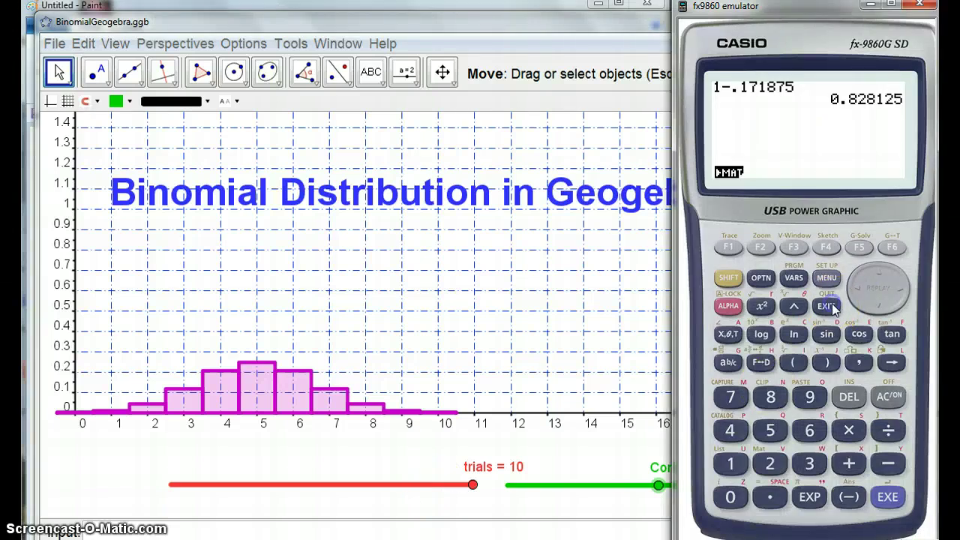
Open STAT > DIST > BINM > Bpd on the emulator
{"action": "left_click", "coordinate": [826, 278]}
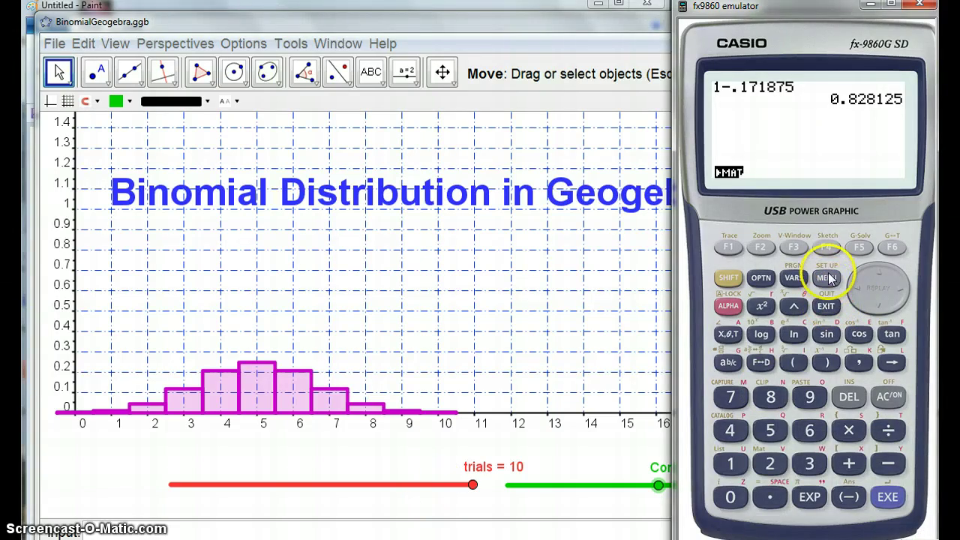
{"action": "left_click", "coordinate": [900, 294]}
{"action": "left_click", "coordinate": [887, 497]}
{"action": "left_click", "coordinate": [859, 248]}
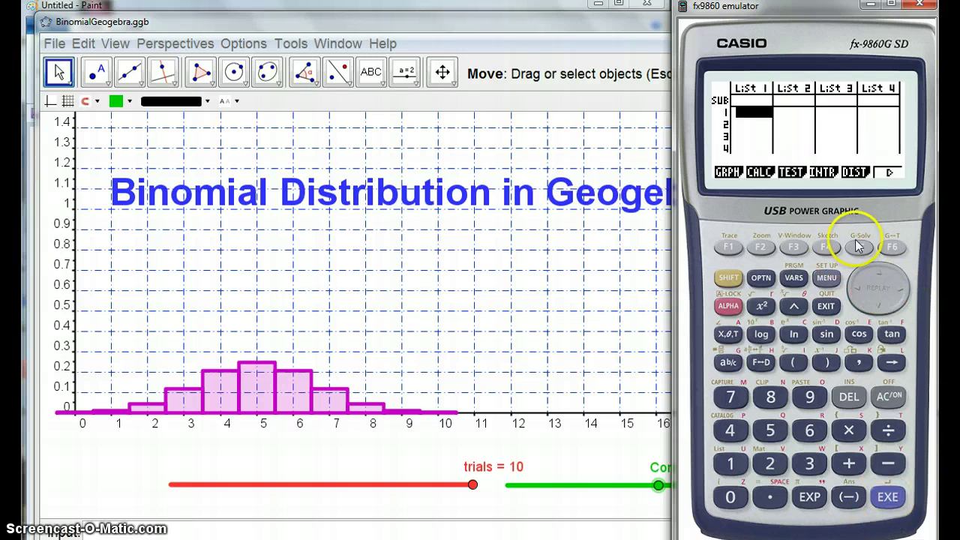
{"action": "left_click", "coordinate": [859, 247]}
{"action": "left_click", "coordinate": [727, 249]}
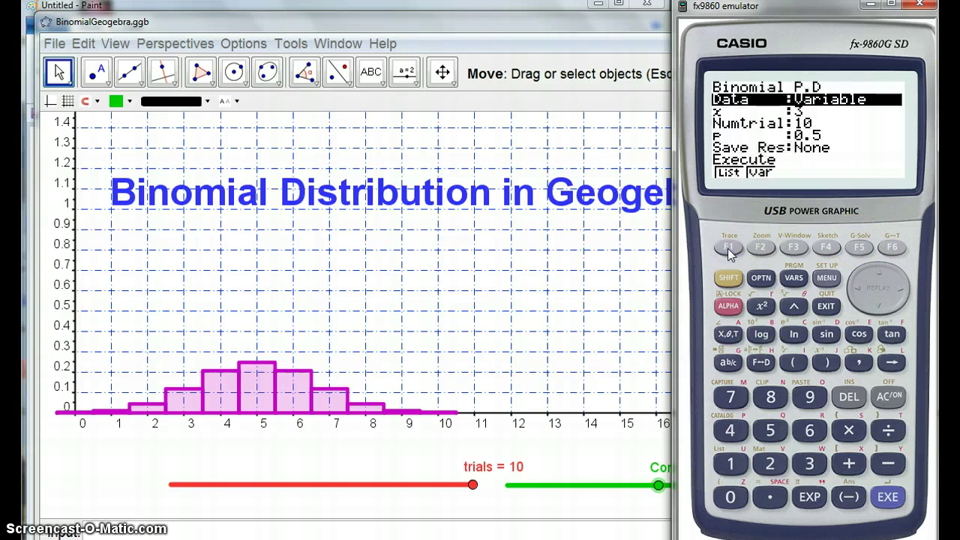
Set x to 0 and execute, giving p = 9.7656E-04
{"action": "key", "text": "Down"}
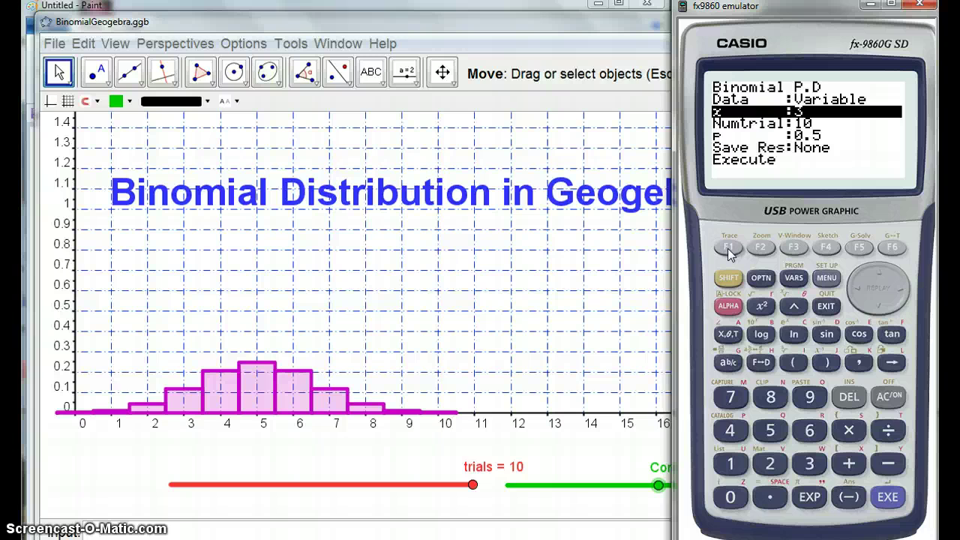
{"action": "type", "text": "0"}
{"action": "key", "text": "Return"}
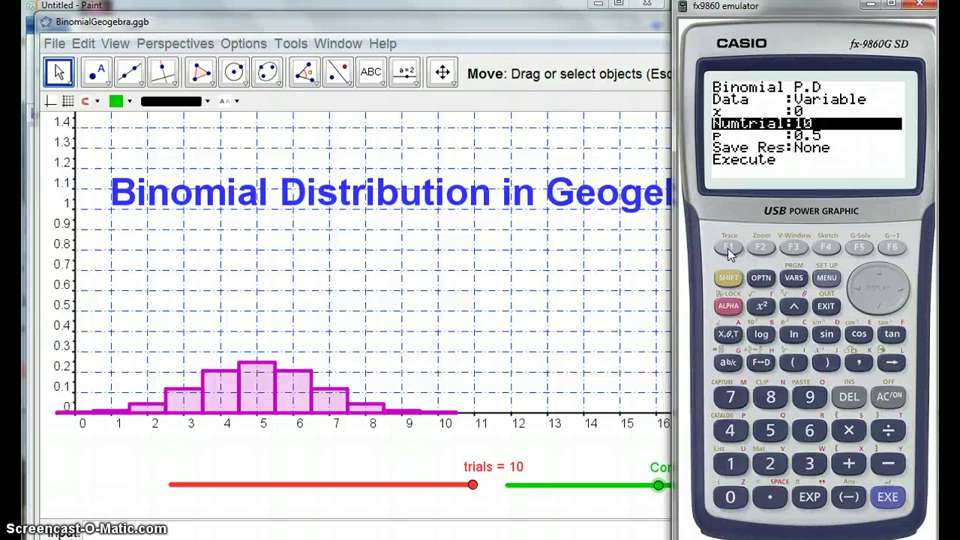
{"action": "left_click", "coordinate": [728, 248]}
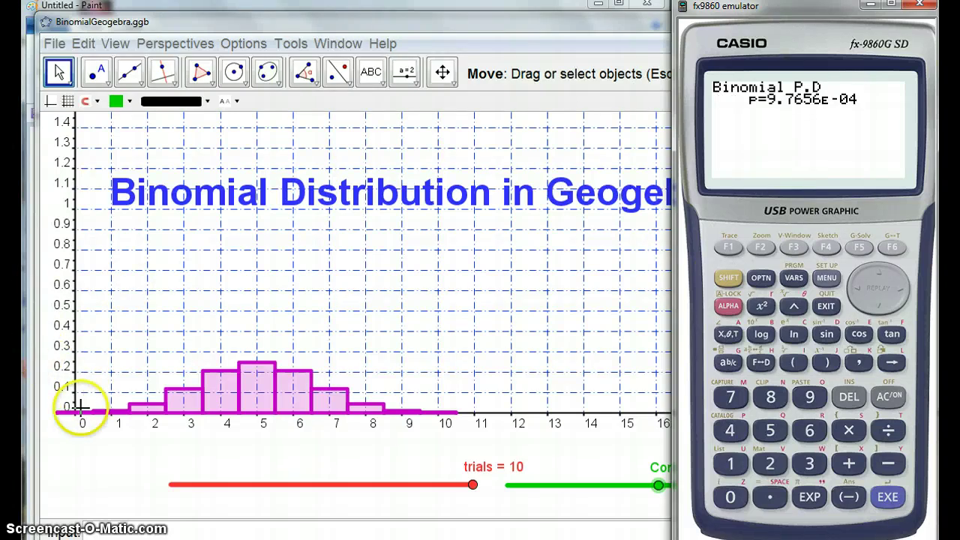
Calculate the binomial probability for x=1, giving P(X=1)=9.7656E-03
{"action": "left_click", "coordinate": [826, 306]}
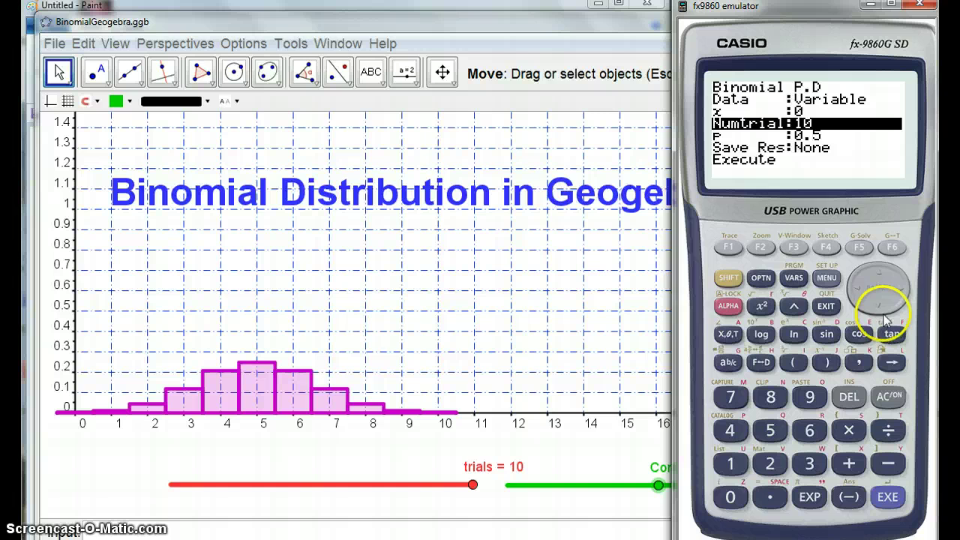
{"action": "left_click", "coordinate": [876, 272]}
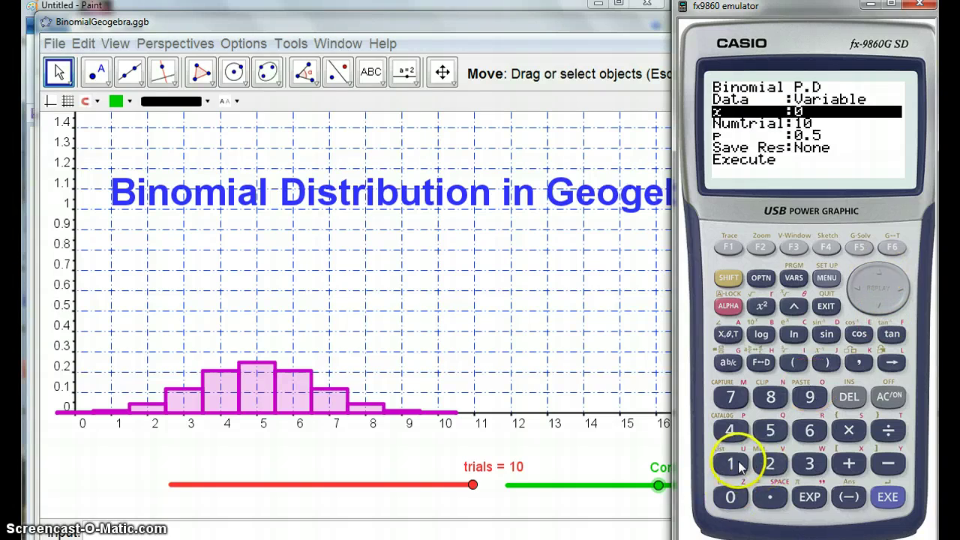
{"action": "left_click", "coordinate": [731, 463]}
{"action": "left_click", "coordinate": [893, 497]}
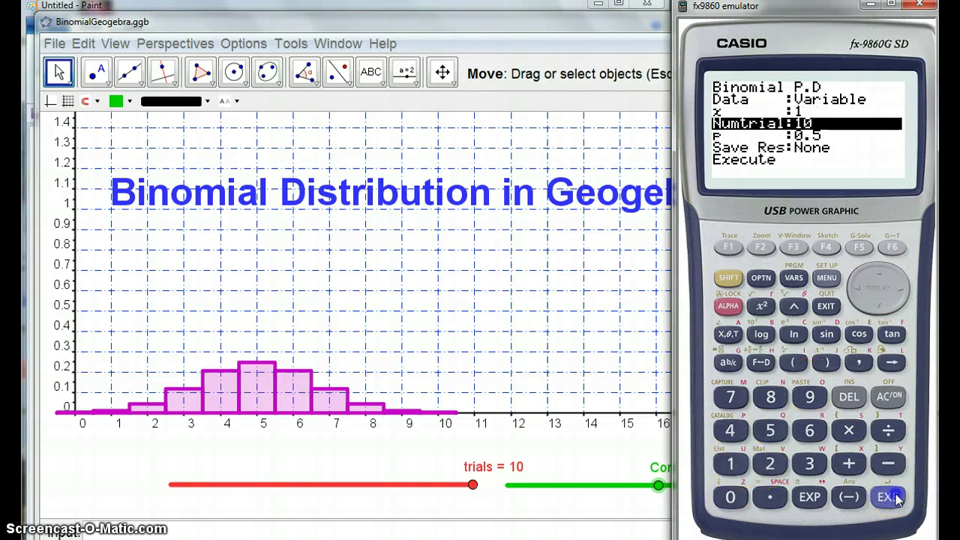
{"action": "left_click", "coordinate": [893, 497]}
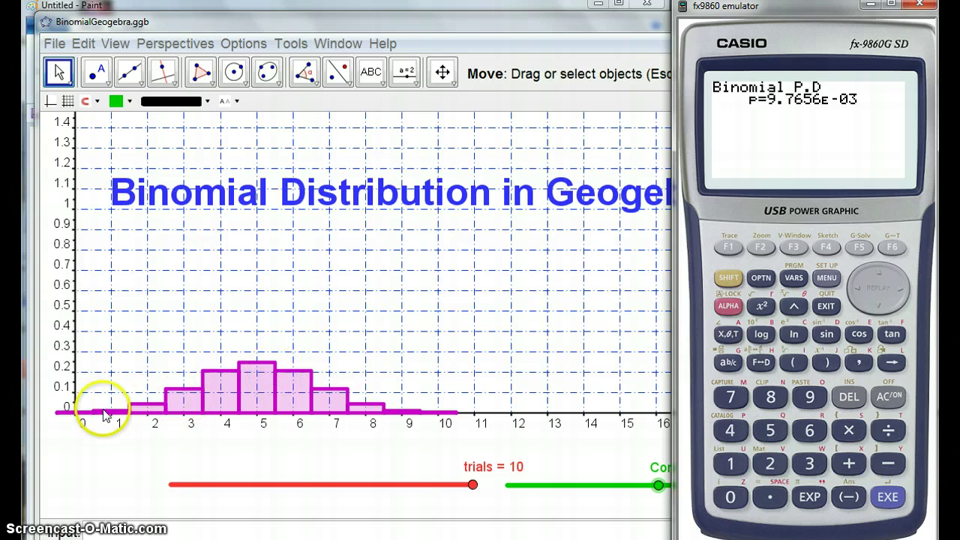
Calculate the binomial probability for x=2, giving P(X=2)=0.04394531
{"action": "left_click", "coordinate": [825, 306]}
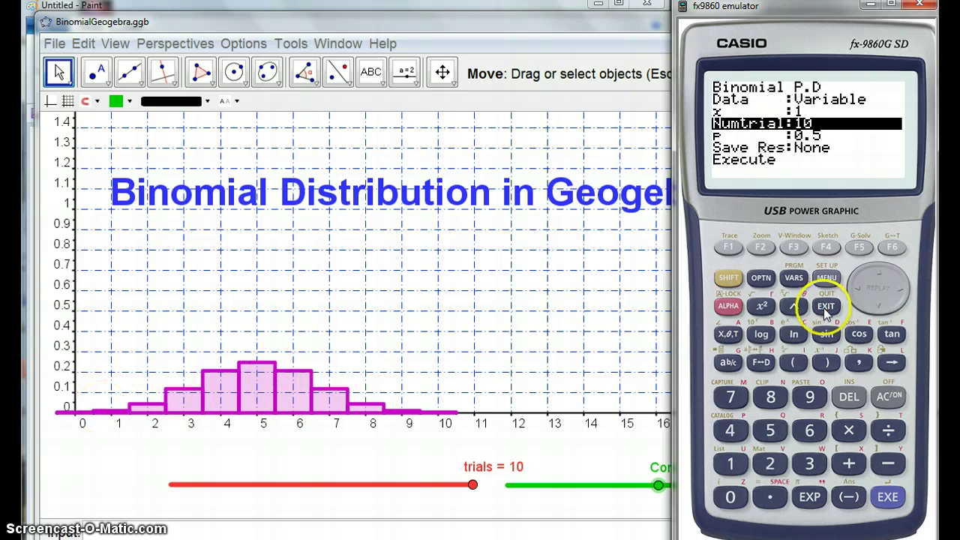
{"action": "left_click", "coordinate": [876, 272]}
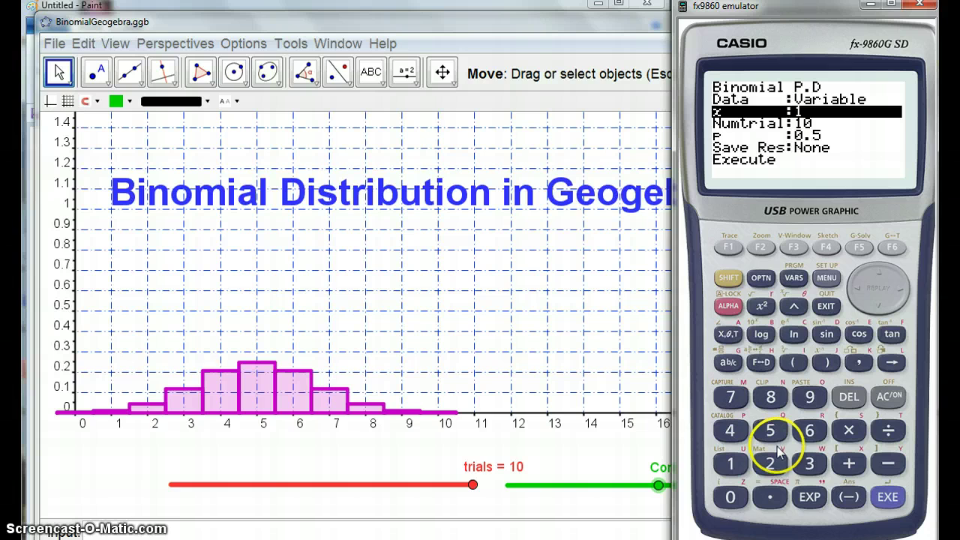
{"action": "left_click", "coordinate": [770, 463]}
{"action": "left_click", "coordinate": [888, 497]}
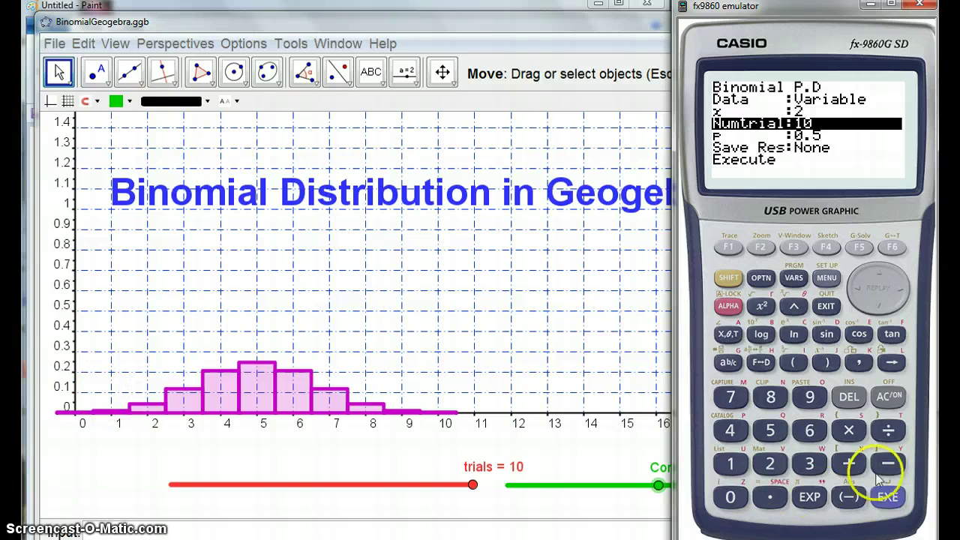
{"action": "left_click", "coordinate": [886, 497]}
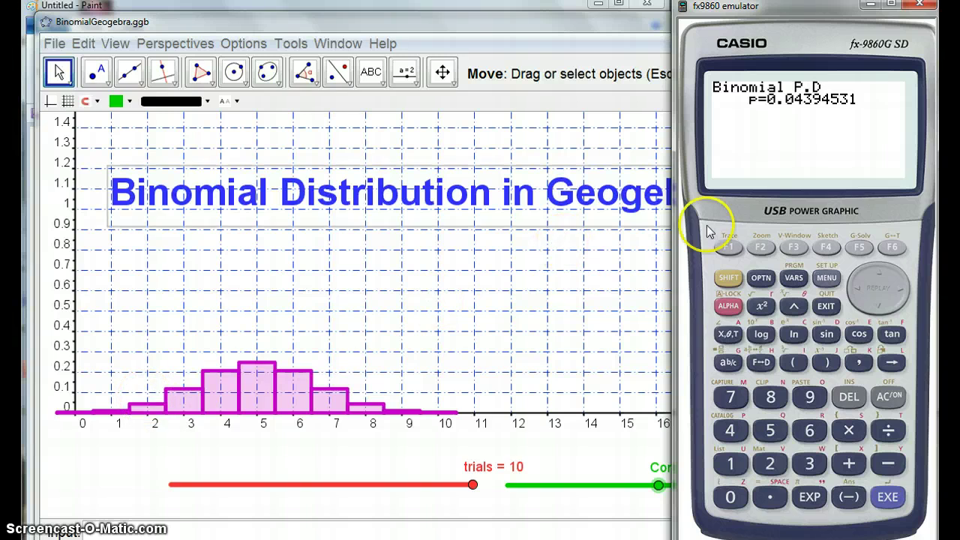
Change the Binomial P.D x value to 5
{"action": "left_click", "coordinate": [826, 307]}
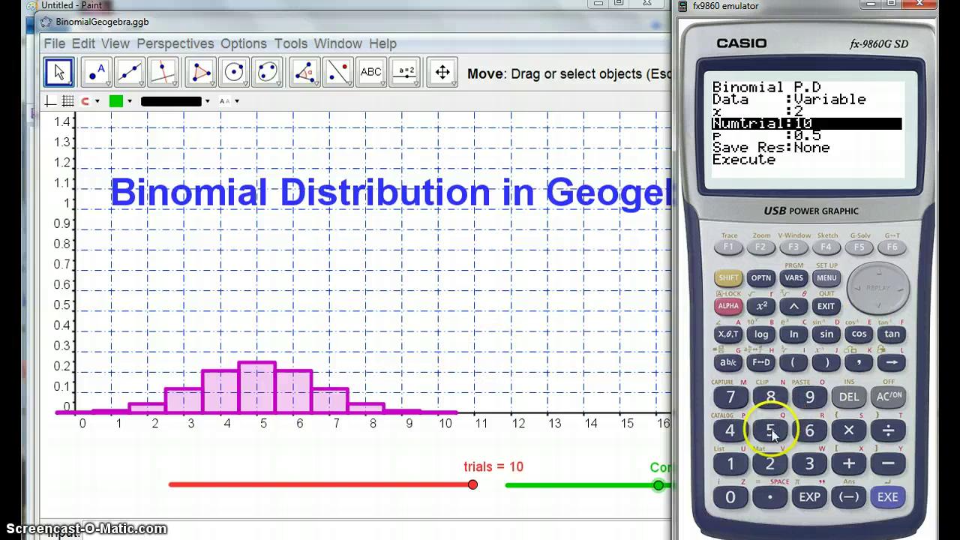
{"action": "left_click", "coordinate": [874, 273]}
{"action": "left_click", "coordinate": [770, 430]}
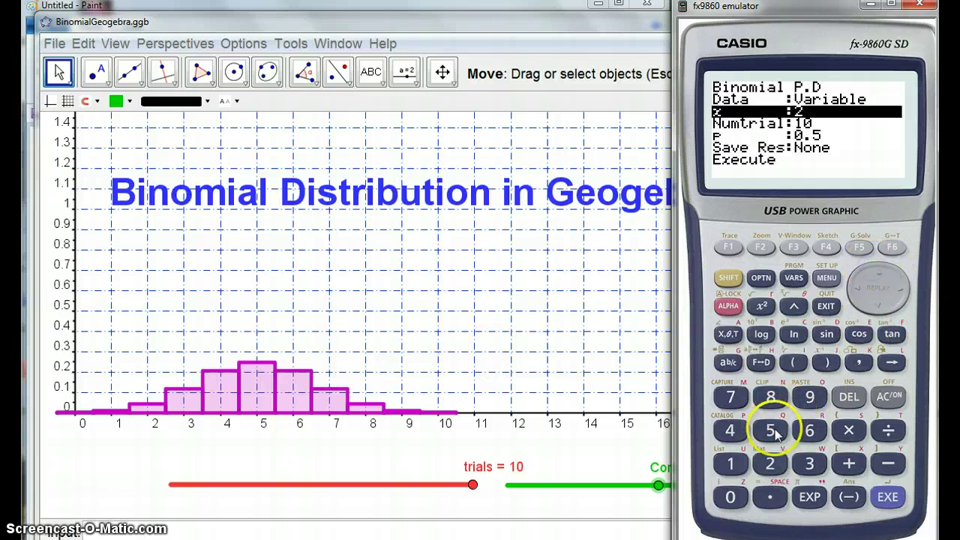
{"action": "left_click", "coordinate": [888, 497]}
Calculate P(X=5)=0.24609375, then back out to the statistics list editor
{"action": "left_click", "coordinate": [890, 498]}
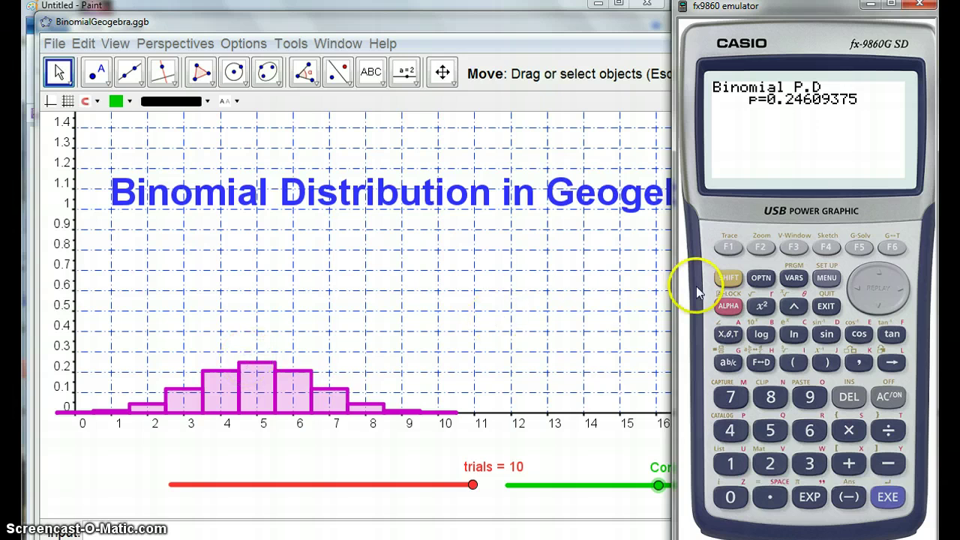
{"action": "left_click", "coordinate": [825, 306]}
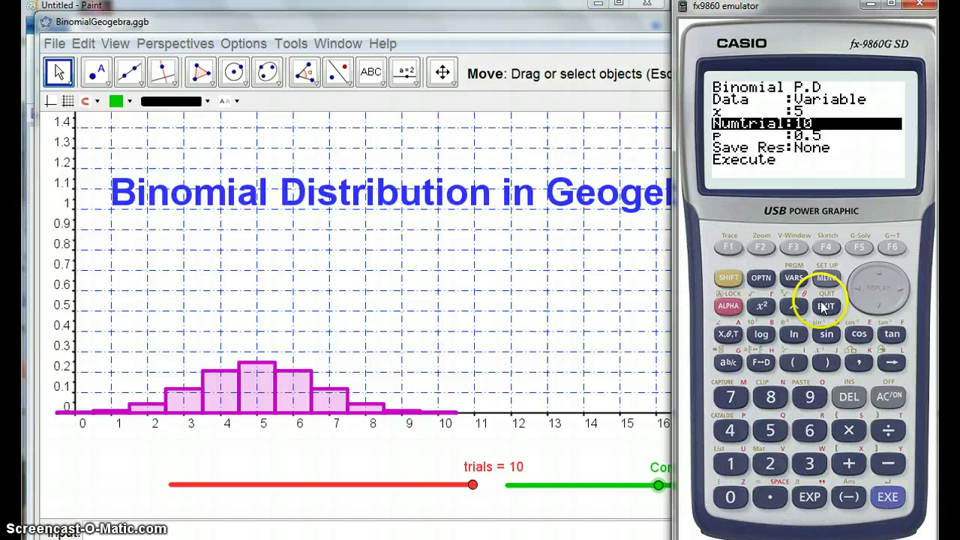
{"action": "left_click", "coordinate": [824, 306]}
Open the Binomial C.D (Bcd) form, then bring the GeoGebra histogram forward
{"action": "left_click", "coordinate": [860, 246]}
{"action": "left_click", "coordinate": [861, 247]}
{"action": "left_click", "coordinate": [761, 248]}
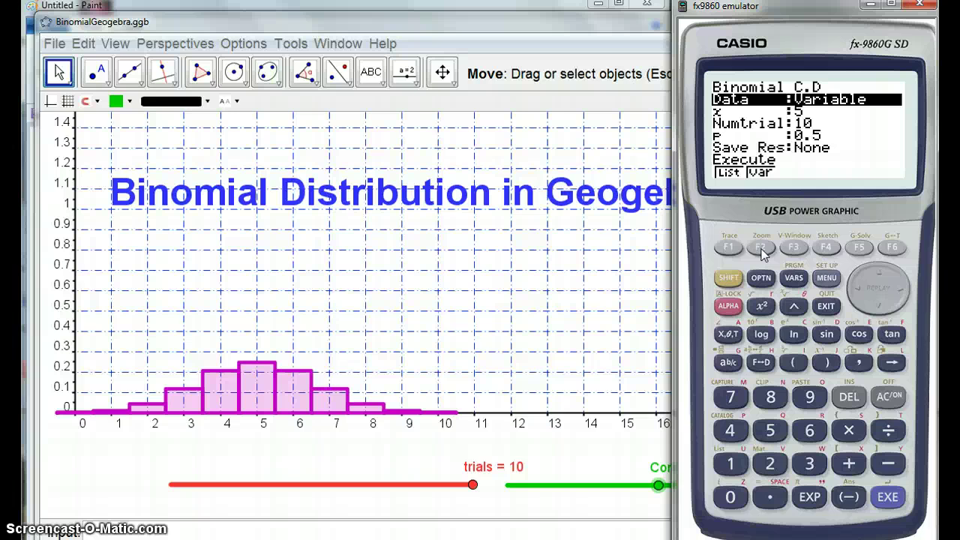
{"action": "left_click", "coordinate": [369, 286]}
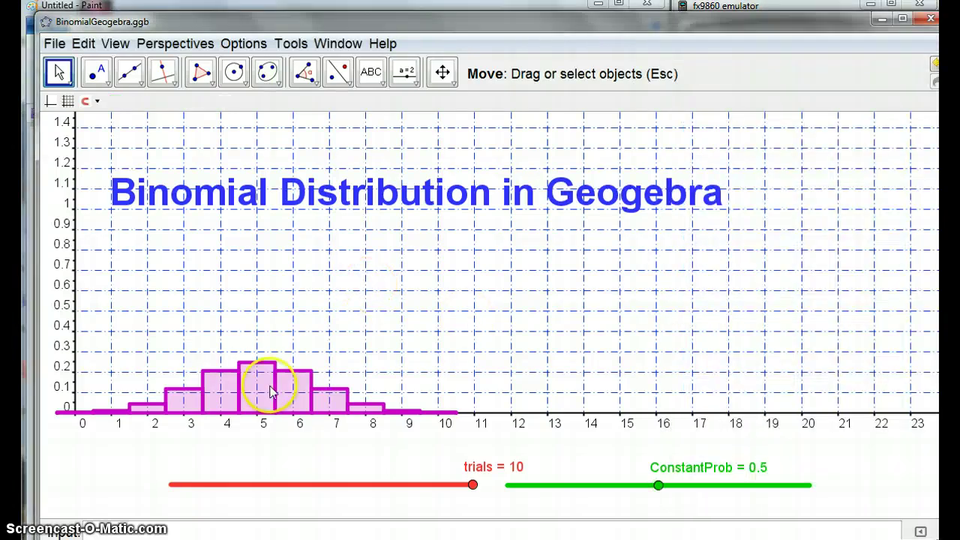
Paste the GeoGebra histogram screenshot into Paint and drag it up to fill the canvas
{"action": "key", "text": "alt+Tab"}
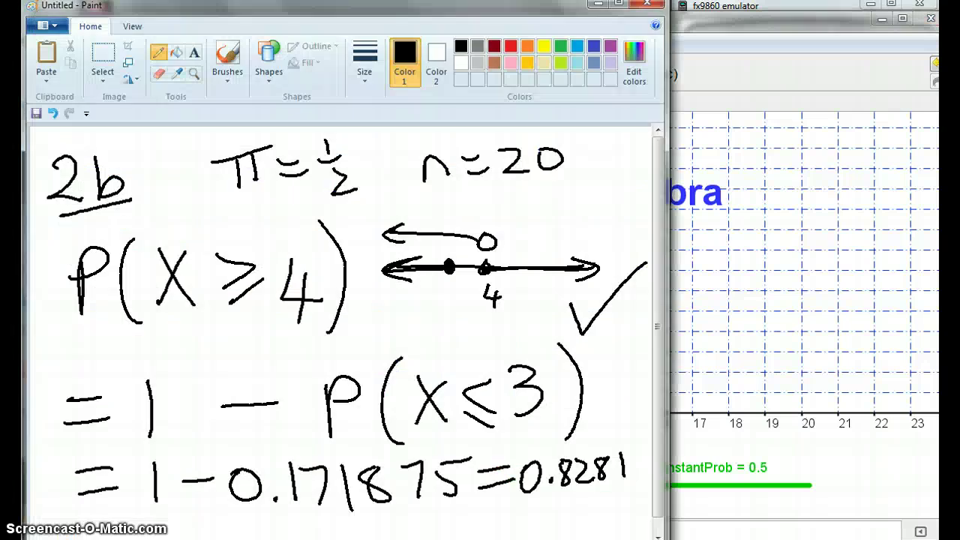
{"action": "key", "text": "ctrl+v"}
{"action": "left_click_drag", "start_coordinate": [350, 427], "coordinate": [334, 298]}
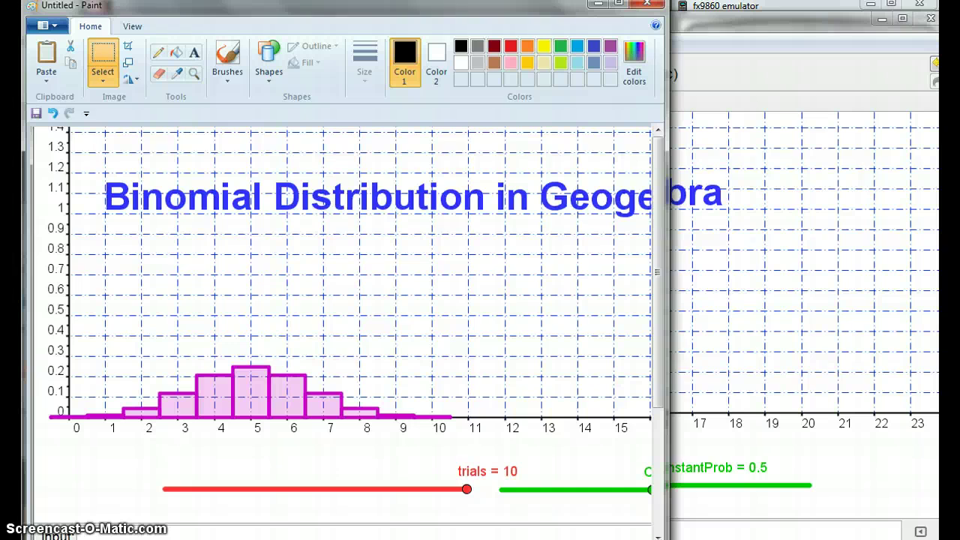
{"action": "key", "text": "alt+Tab"}
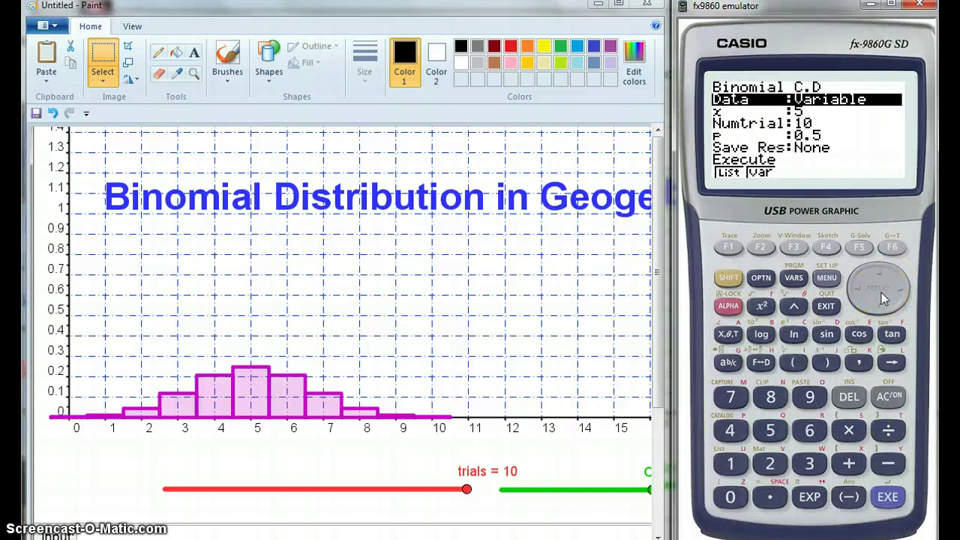
{"action": "left_click", "coordinate": [166, 40]}
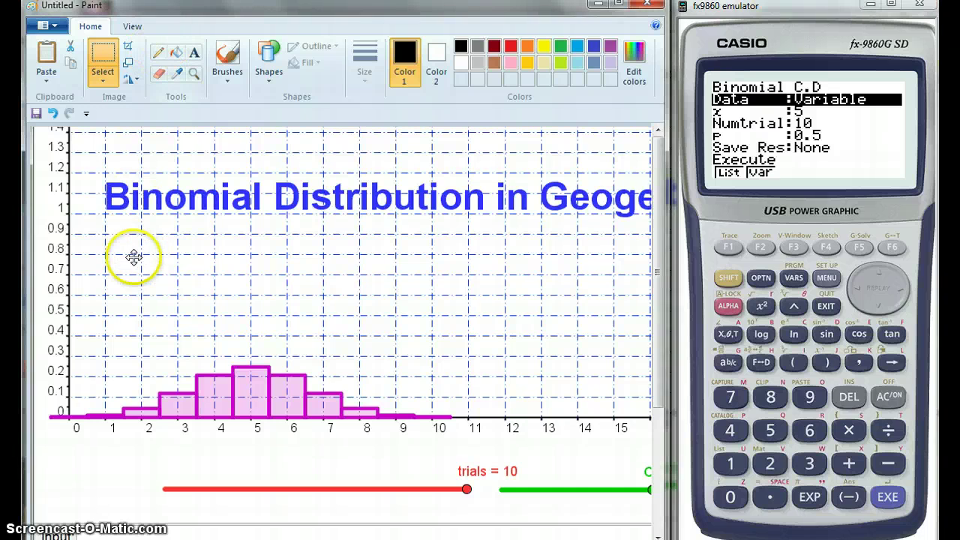
{"action": "left_click", "coordinate": [159, 52]}
Handwrite P(X≤4) above the histogram
{"action": "left_click_drag", "start_coordinate": [174, 129], "coordinate": [173, 138]}
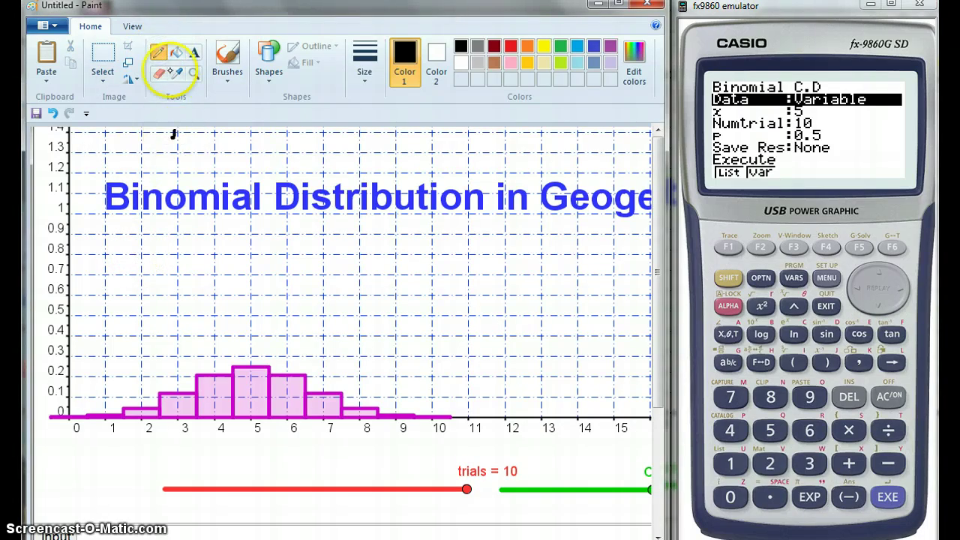
{"action": "left_click_drag", "start_coordinate": [113, 247], "coordinate": [106, 296]}
{"action": "left_click_drag", "start_coordinate": [153, 237], "coordinate": [135, 303]}
{"action": "mouse_move", "coordinate": [184, 246]}
{"action": "left_mouse_down"}
{"action": "mouse_move", "coordinate": [159, 284]}
{"action": "mouse_move", "coordinate": [186, 284]}
{"action": "left_mouse_up"}
{"action": "left_click_drag", "start_coordinate": [225, 248], "coordinate": [232, 279]}
{"action": "mouse_move", "coordinate": [260, 244]}
{"action": "left_mouse_down"}
{"action": "mouse_move", "coordinate": [285, 275]}
{"action": "mouse_move", "coordinate": [282, 299]}
{"action": "left_mouse_up"}
{"action": "left_click_drag", "start_coordinate": [286, 228], "coordinate": [297, 303]}
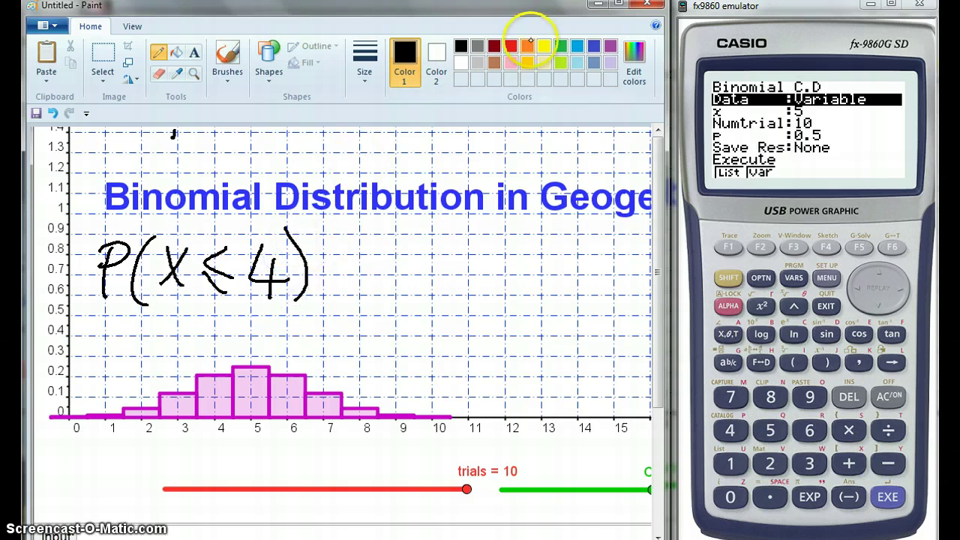
Fill the histogram bars for x = 0 to 4 in orange
{"action": "left_click", "coordinate": [527, 46]}
{"action": "left_click", "coordinate": [176, 51]}
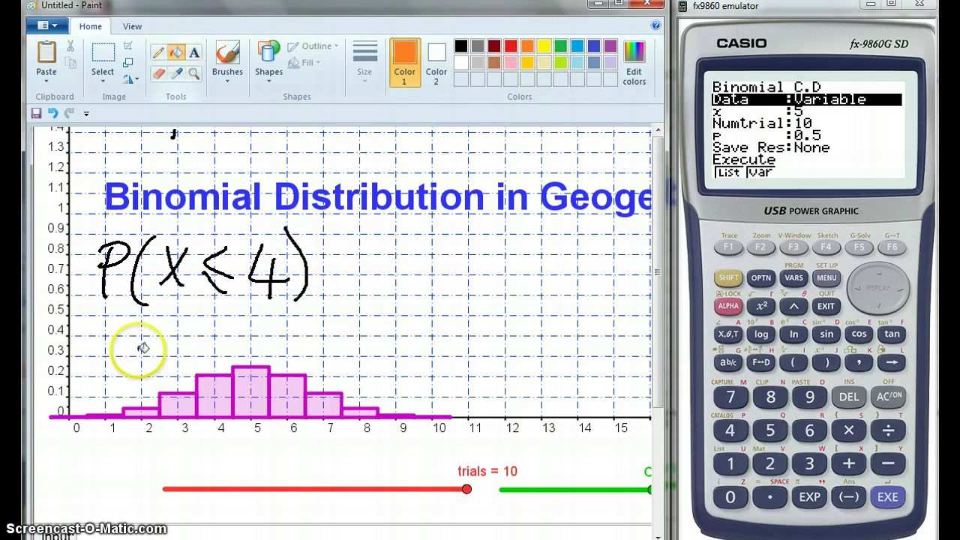
{"action": "left_click", "coordinate": [143, 407]}
{"action": "left_click", "coordinate": [177, 404]}
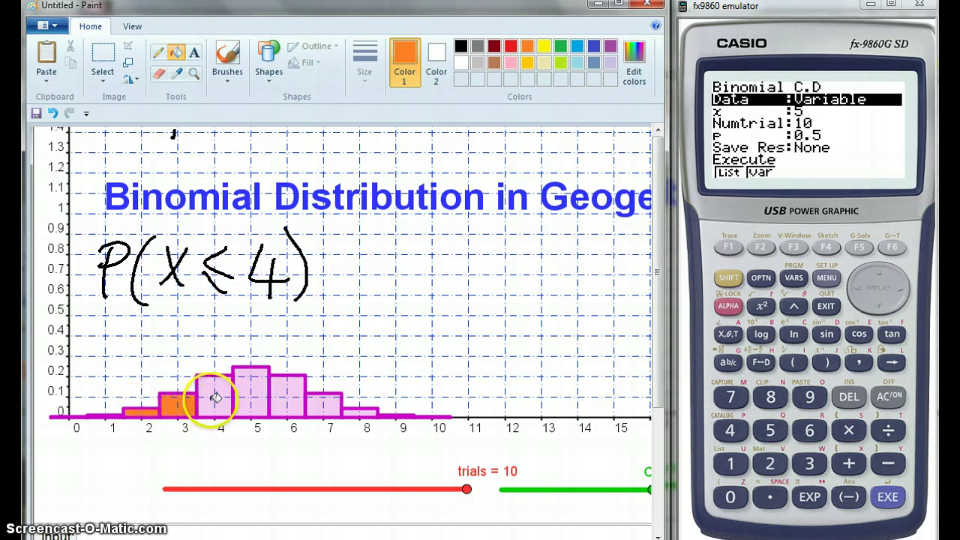
{"action": "left_click", "coordinate": [215, 397]}
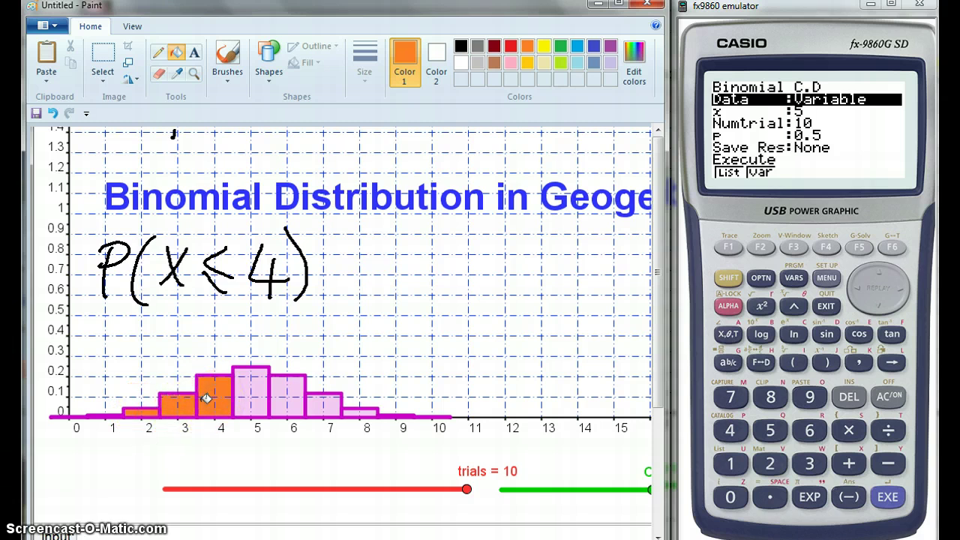
{"action": "left_click", "coordinate": [97, 411]}
{"action": "left_click", "coordinate": [80, 415]}
Return to the pencil with black as the drawing colour
{"action": "left_click", "coordinate": [157, 51]}
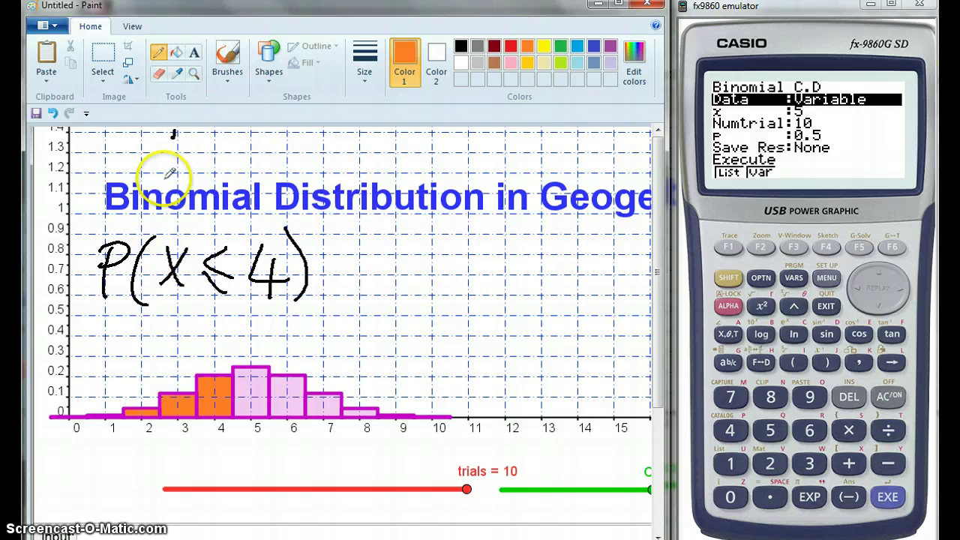
{"action": "left_click", "coordinate": [461, 47]}
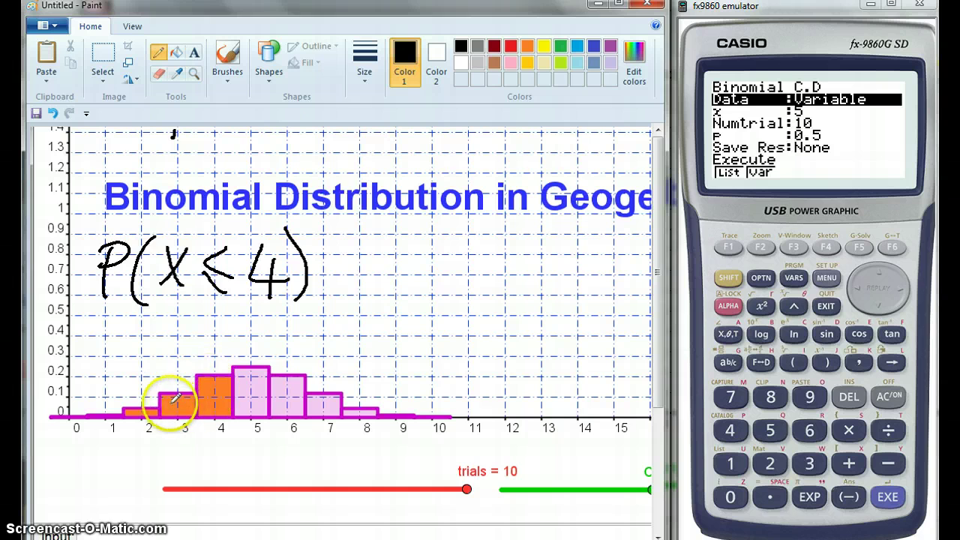
{"action": "left_click", "coordinate": [81, 414]}
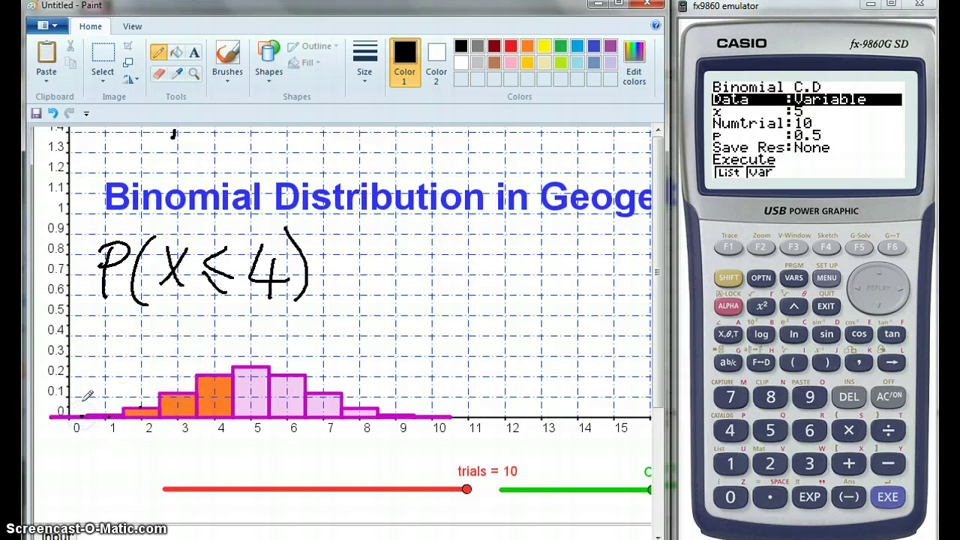